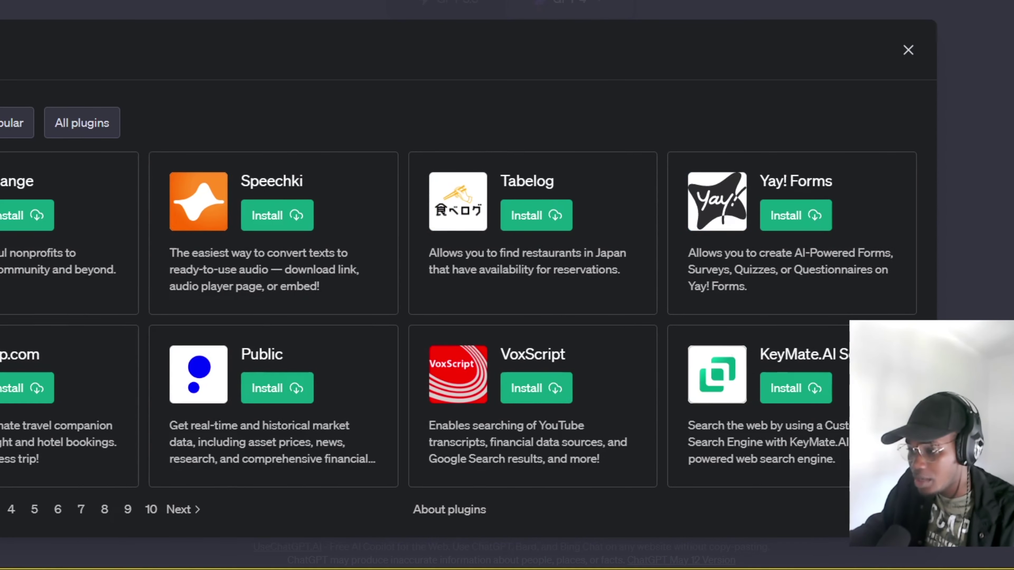
# Step: Open page 5 of the new plugins in the plugin store, review the Show Me entry and its description, and close the store
pyautogui.click(34, 511)
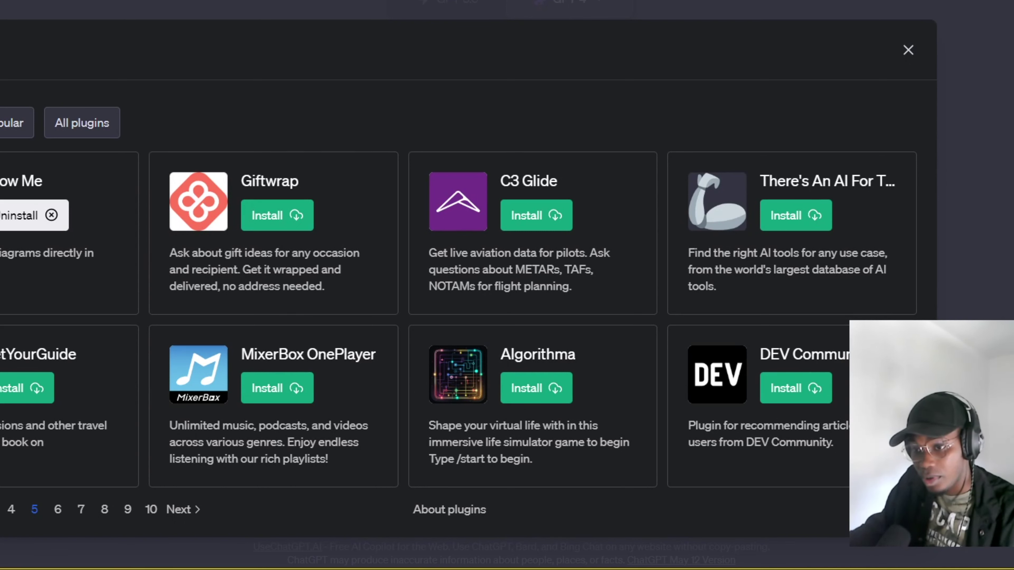
pyautogui.moveTo(1, 181); pyautogui.dragTo(52, 182)
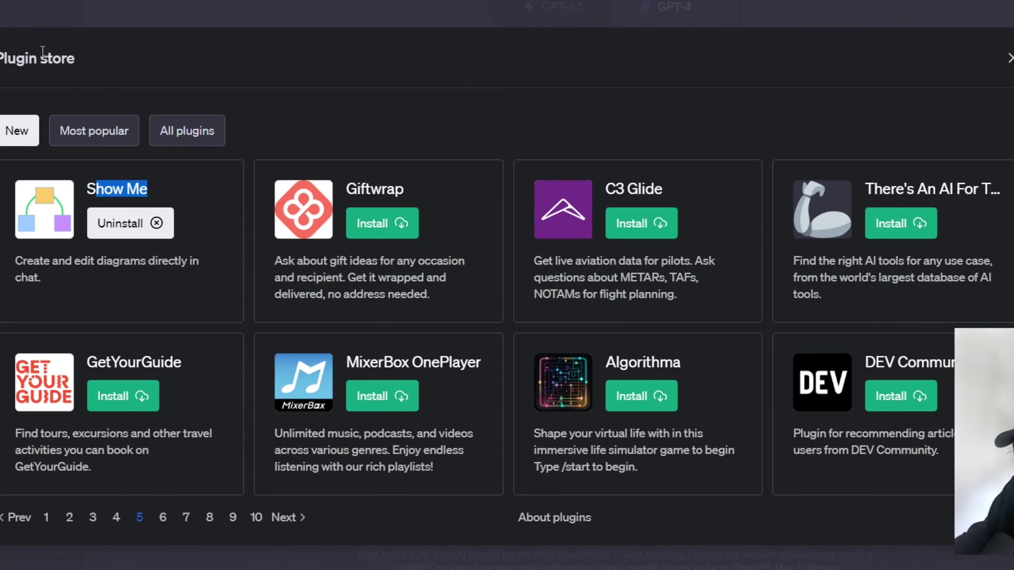
pyautogui.moveTo(3, 59); pyautogui.dragTo(63, 77)
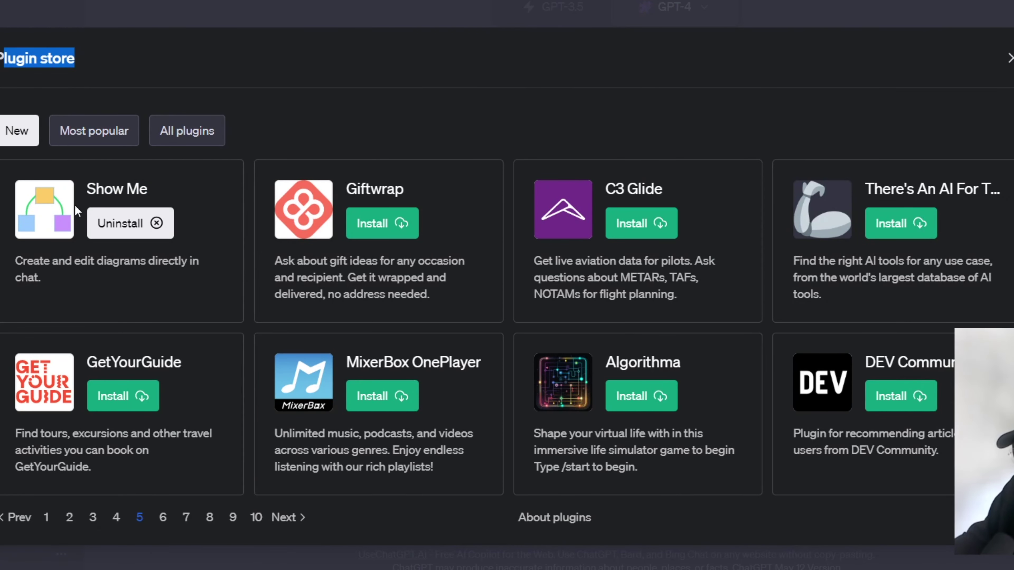
pyautogui.moveTo(95, 189); pyautogui.dragTo(143, 225)
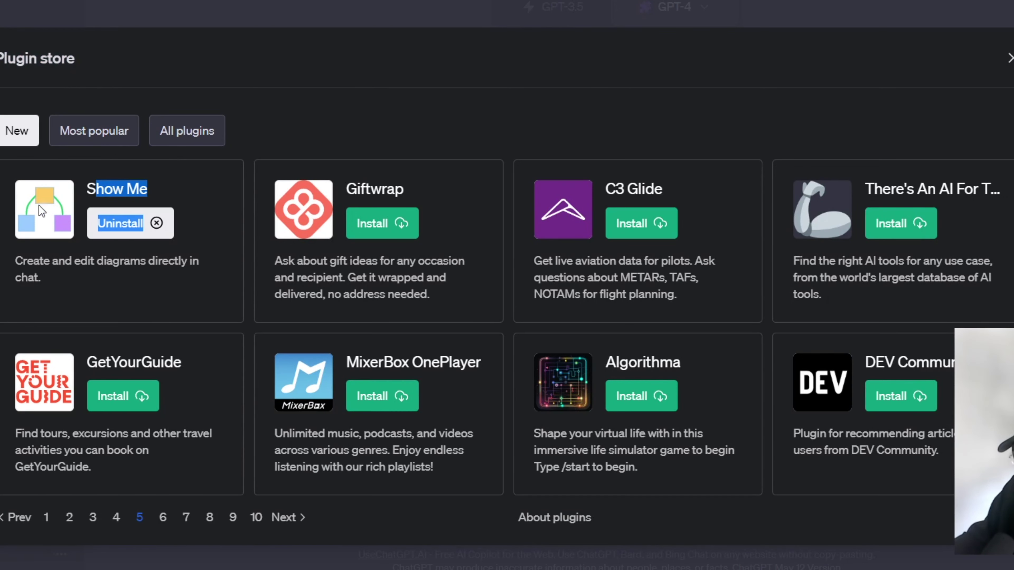
pyautogui.click(108, 167)
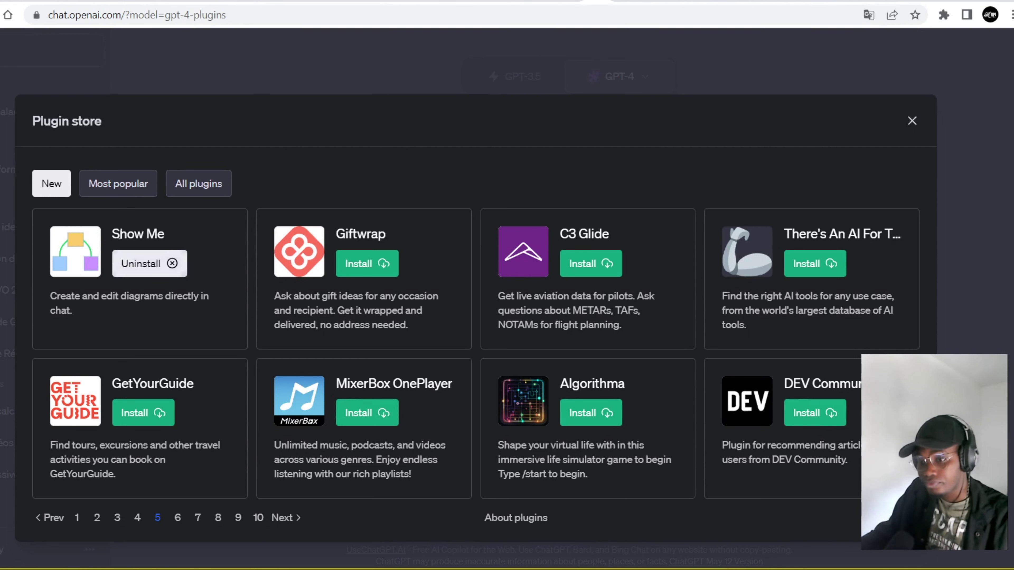
pyautogui.moveTo(113, 234); pyautogui.dragTo(224, 226)
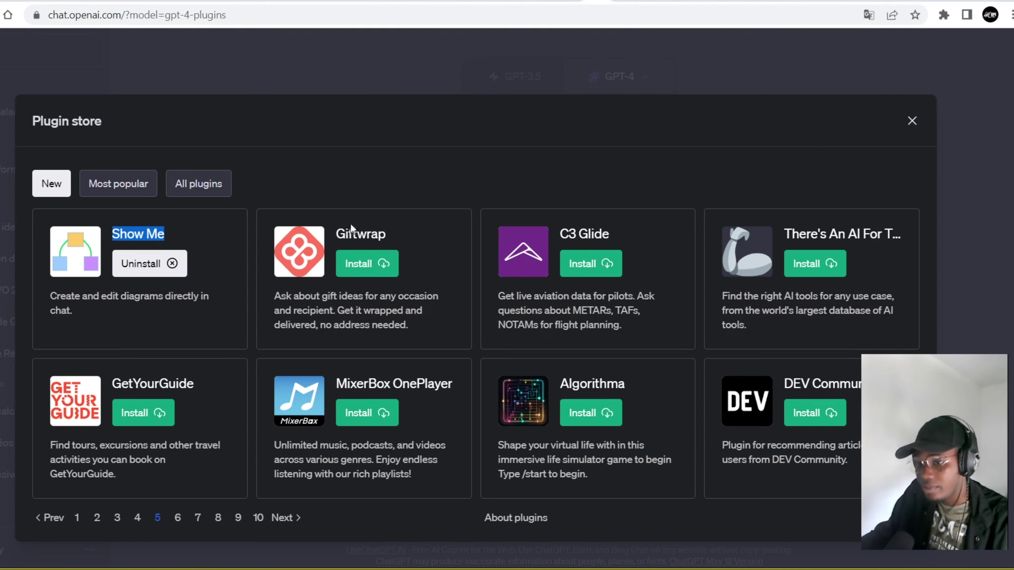
pyautogui.moveTo(139, 385); pyautogui.dragTo(107, 312)
pyautogui.moveTo(193, 298); pyautogui.dragTo(201, 298)
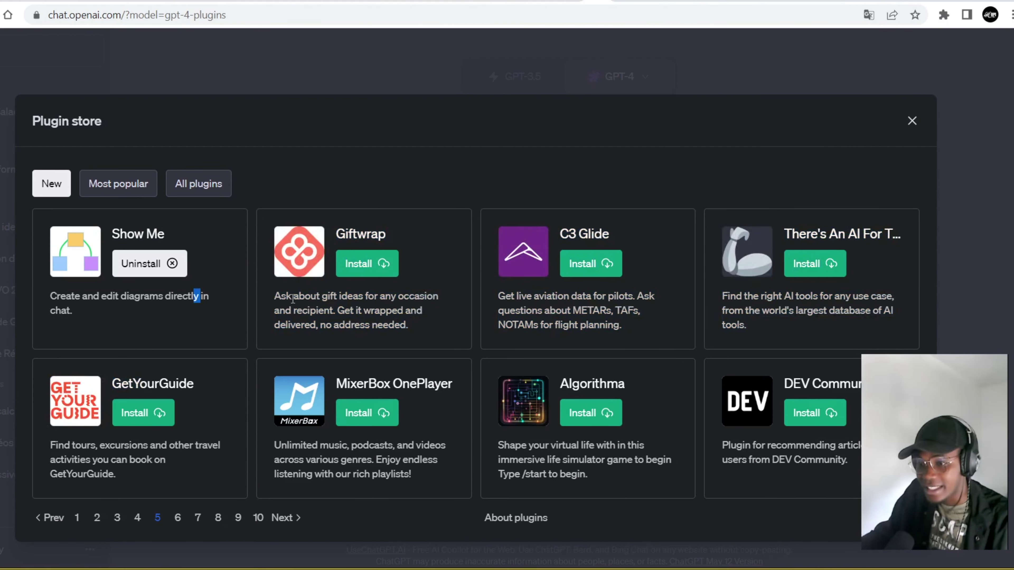
pyautogui.click(244, 299)
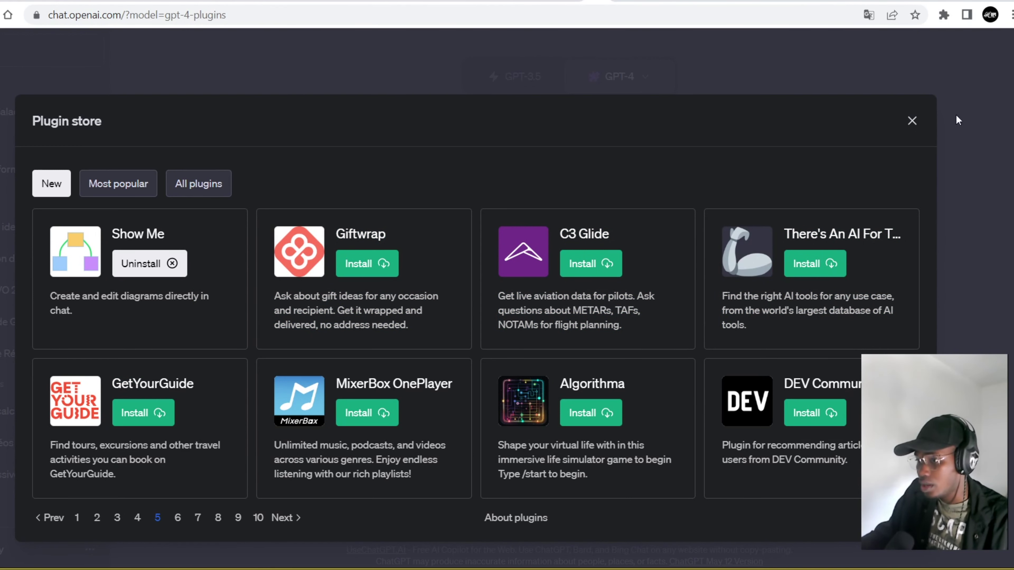
pyautogui.click(912, 120)
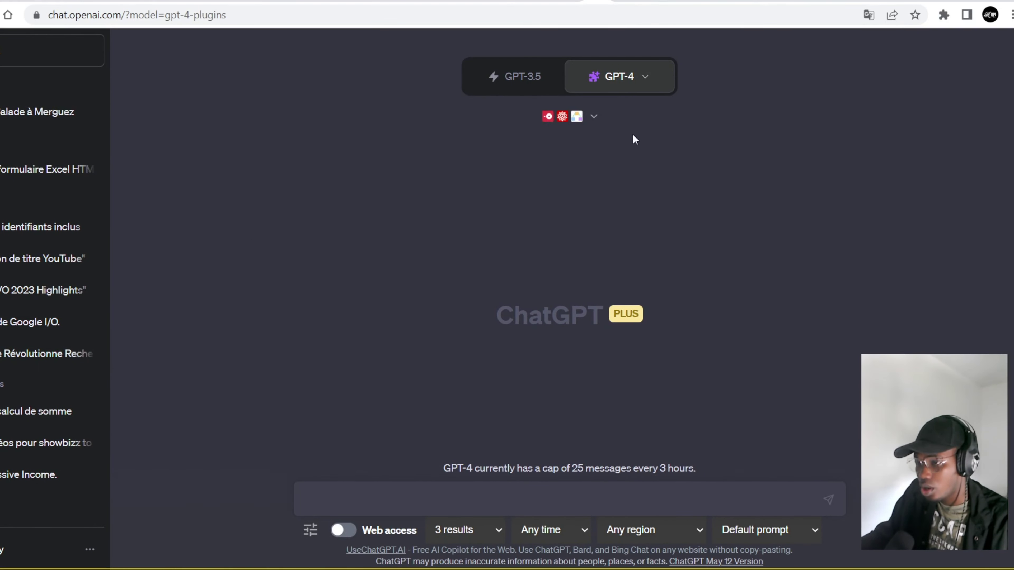
# Step: Check the list of installed plugins for the GPT-4 Plugins model to see which ones are enabled, including Show Me
pyautogui.moveTo(603, 78)
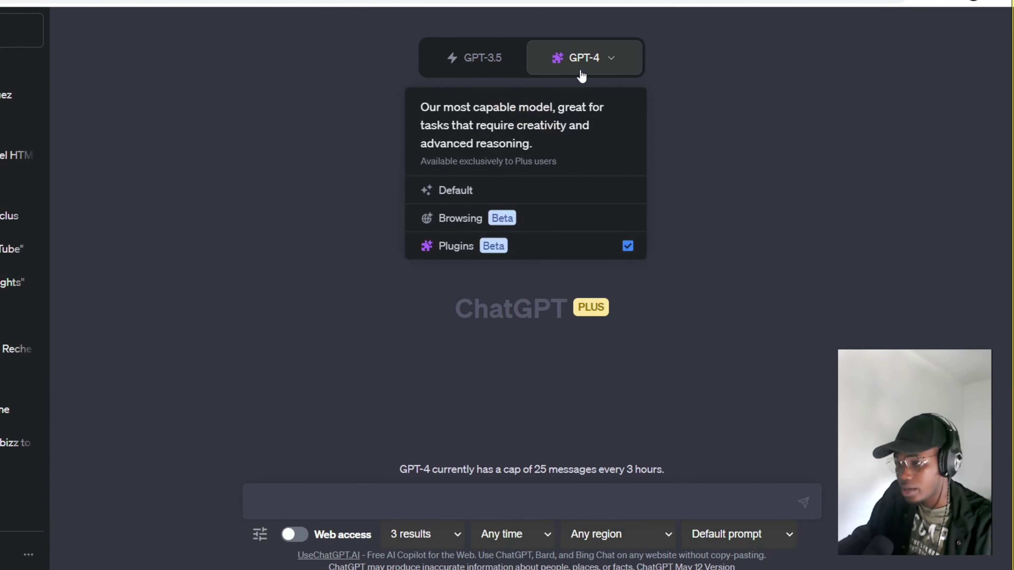
pyautogui.click(556, 102)
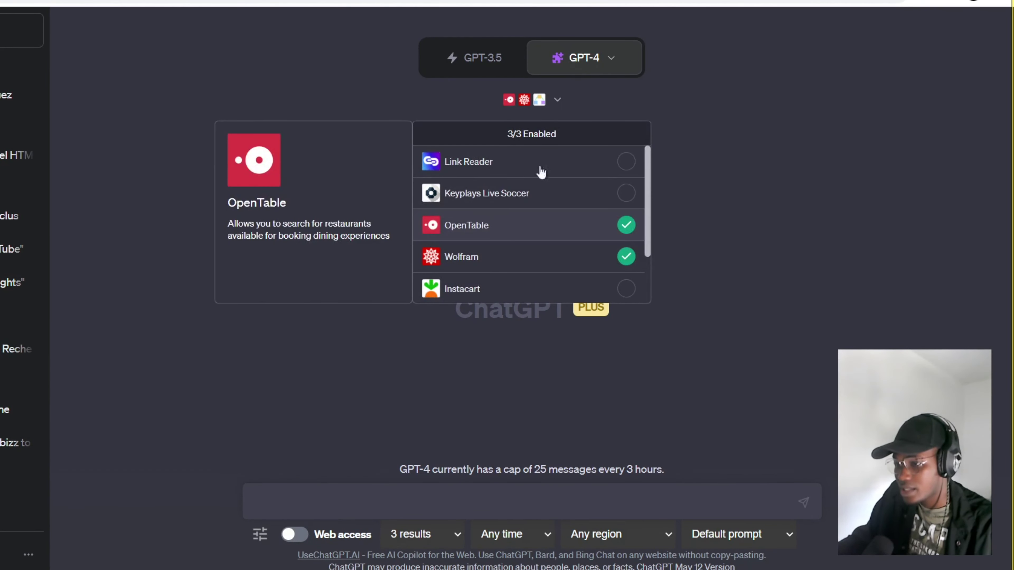
pyautogui.scroll(-2, 590, 220)
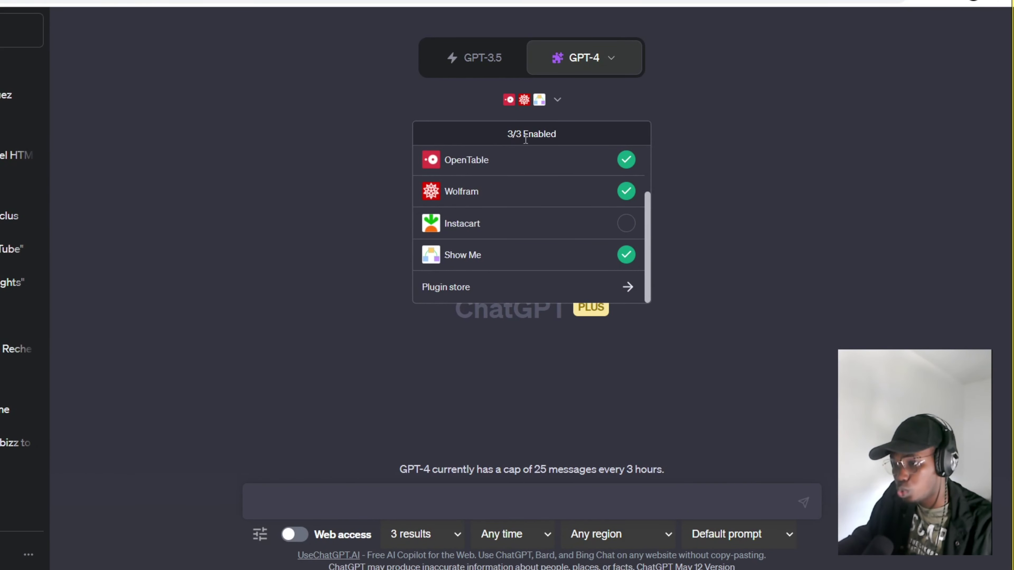
pyautogui.moveTo(507, 134); pyautogui.dragTo(517, 131)
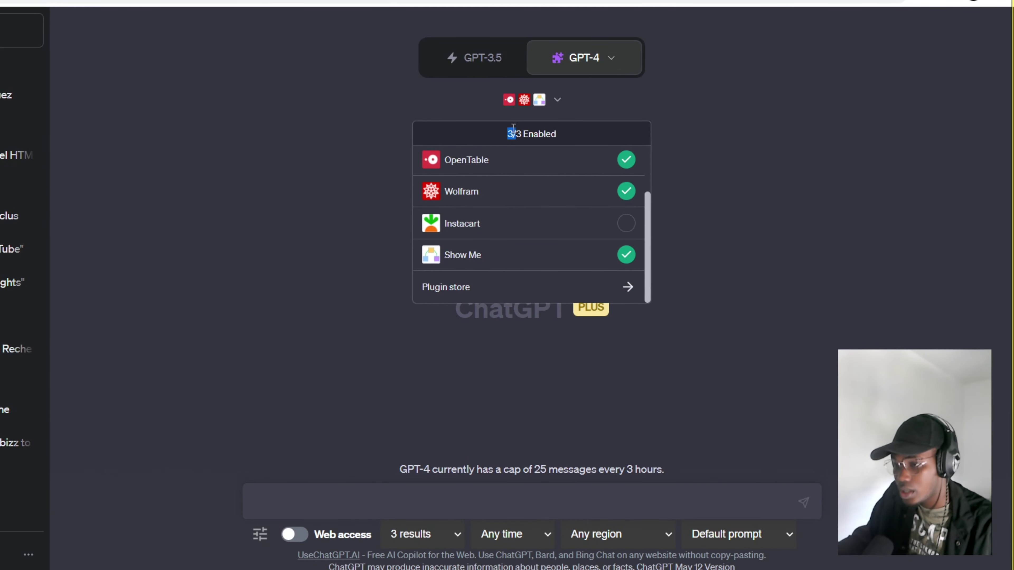
pyautogui.click(515, 130)
pyautogui.click(557, 100)
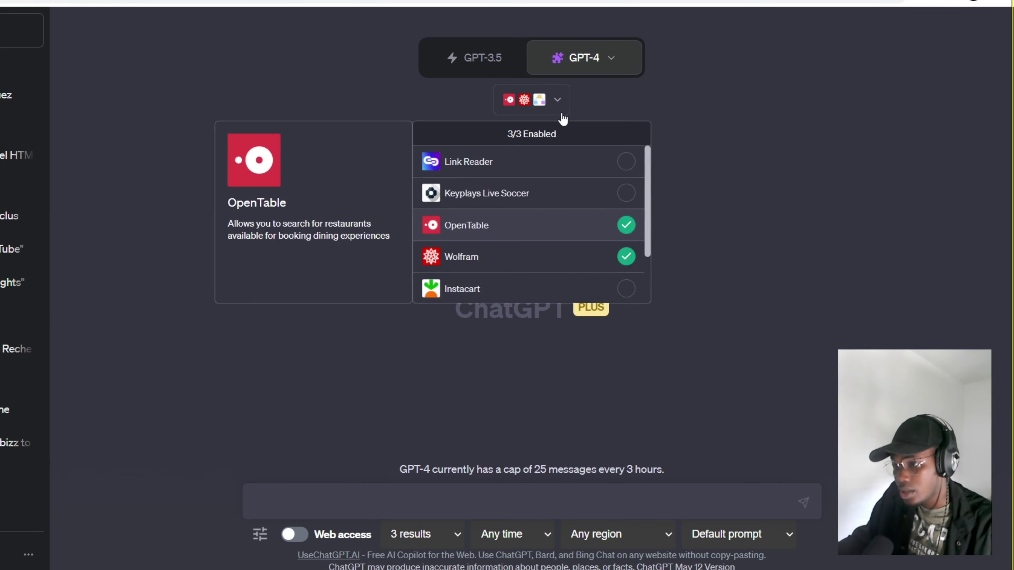
pyautogui.scroll(-2, 527, 267)
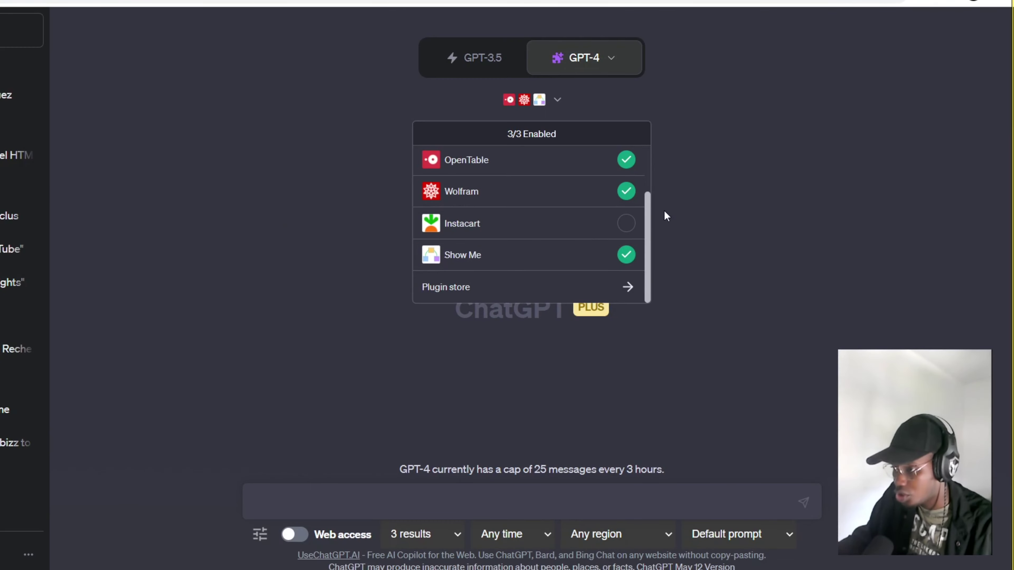
pyautogui.click(733, 195)
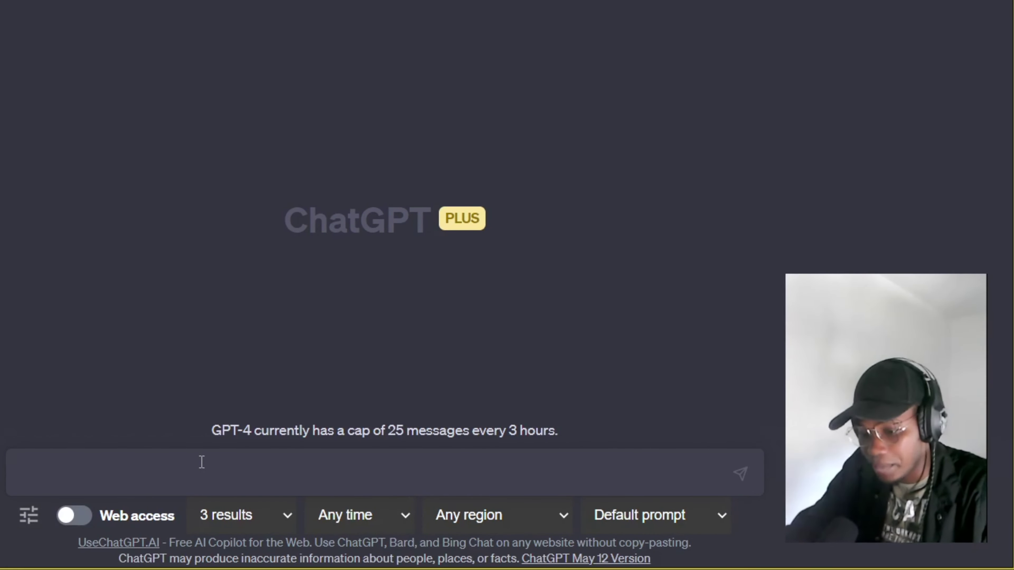
# Step: Send the prompt "génère moi un diagramme type pour organiser ma journée ?"
pyautogui.write('génér')
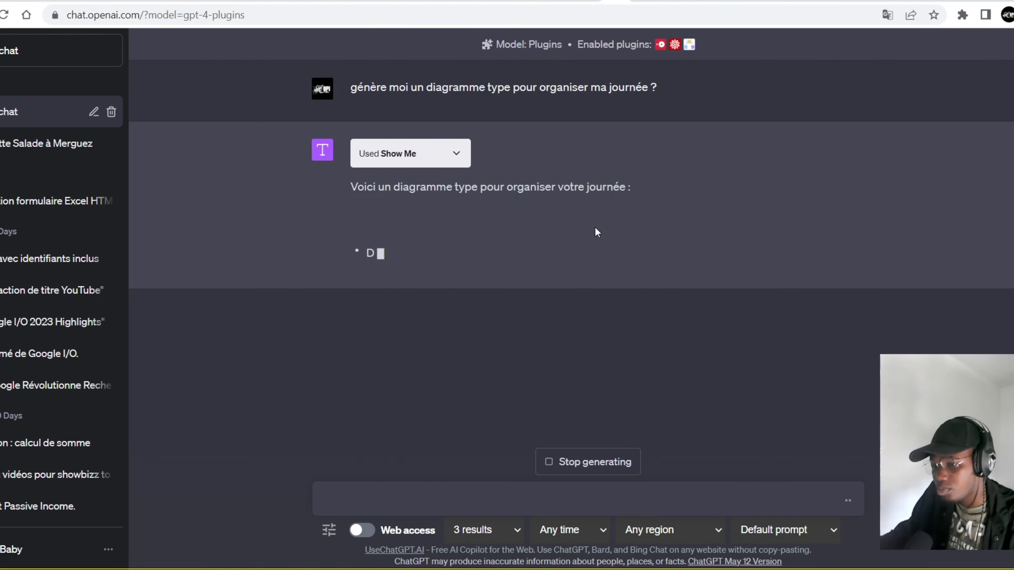
# Step: Examine the day-organisation diagram and the activity list beneath it while the answer is being generated
pyautogui.scroll(6, 741, 254)
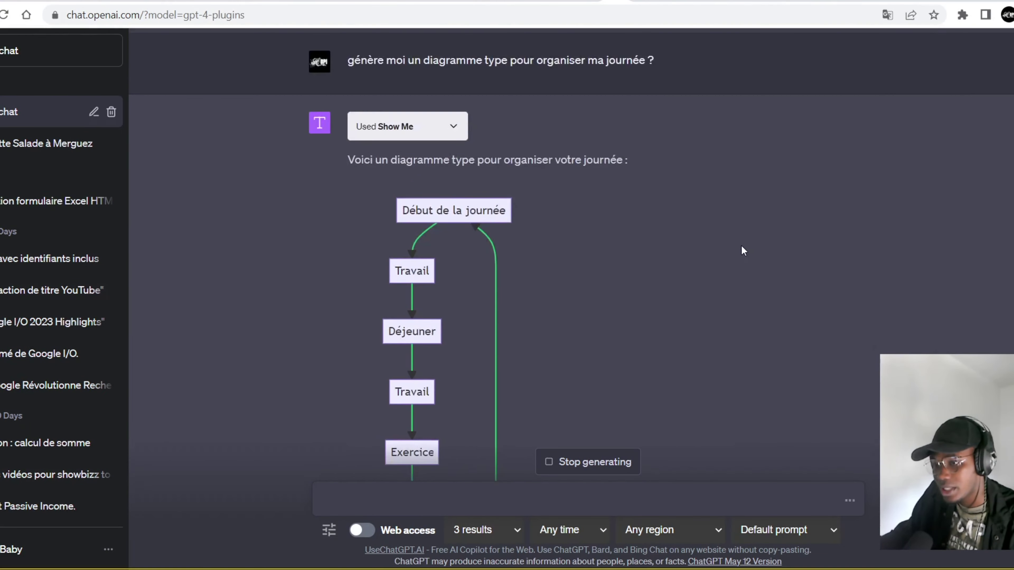
pyautogui.scroll(-2, 743, 249)
pyautogui.scroll(-5, 524, 202)
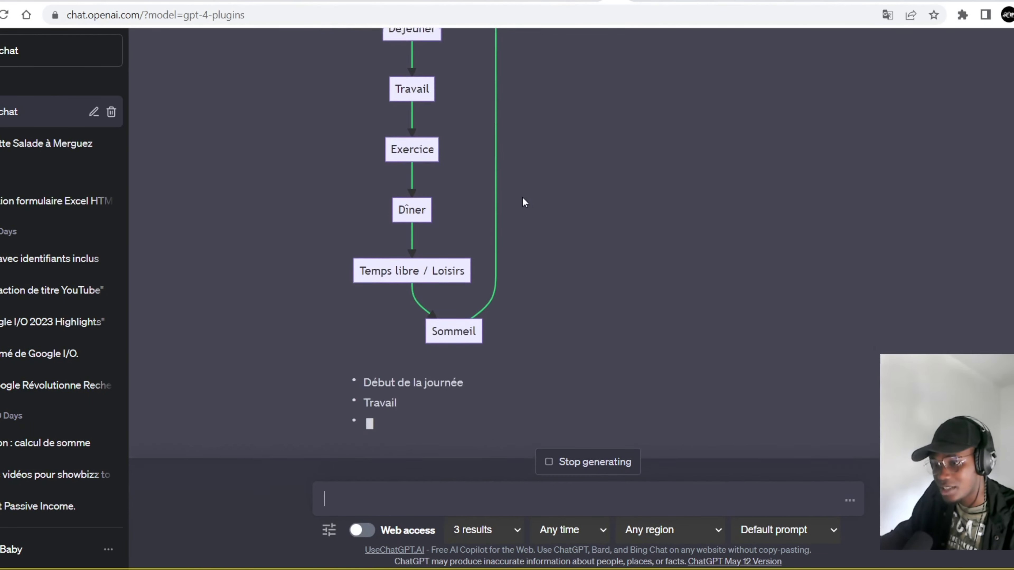
pyautogui.scroll(3, 526, 203)
pyautogui.scroll(3, 526, 199)
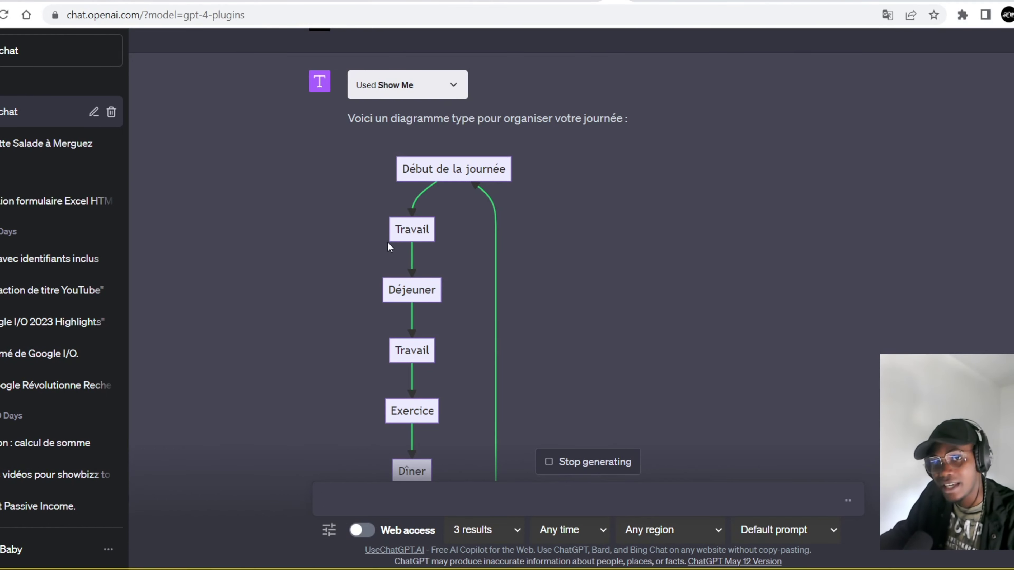
pyautogui.scroll(-6, 595, 240)
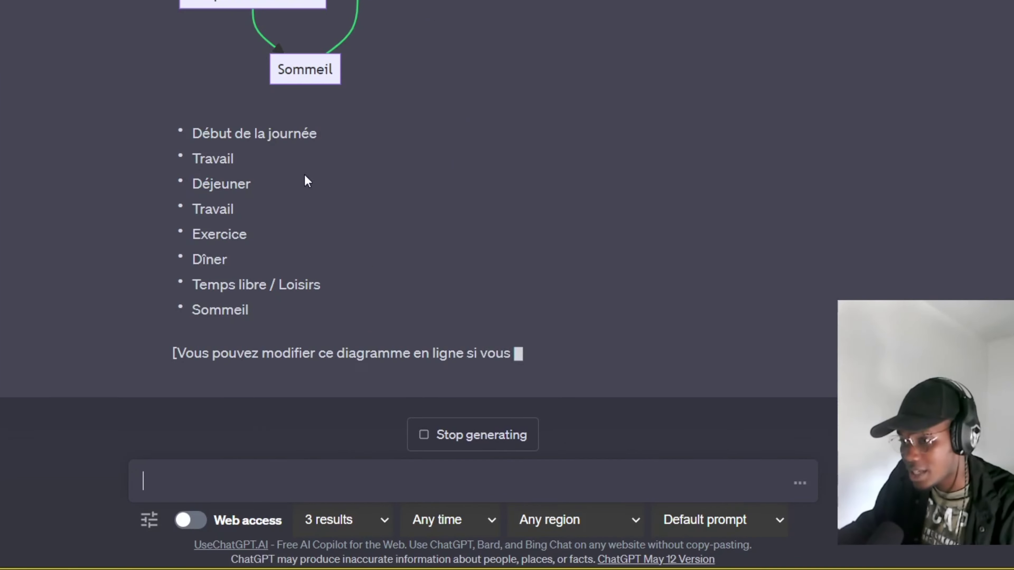
pyautogui.scroll(10, 506, 249)
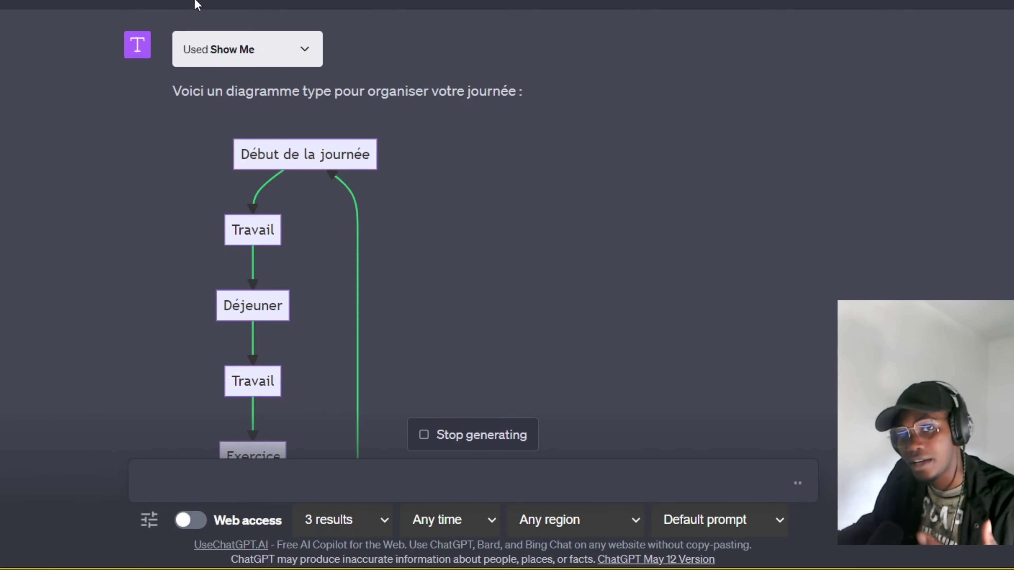
pyautogui.scroll(-4, 507, 167)
pyautogui.scroll(-10, 513, 167)
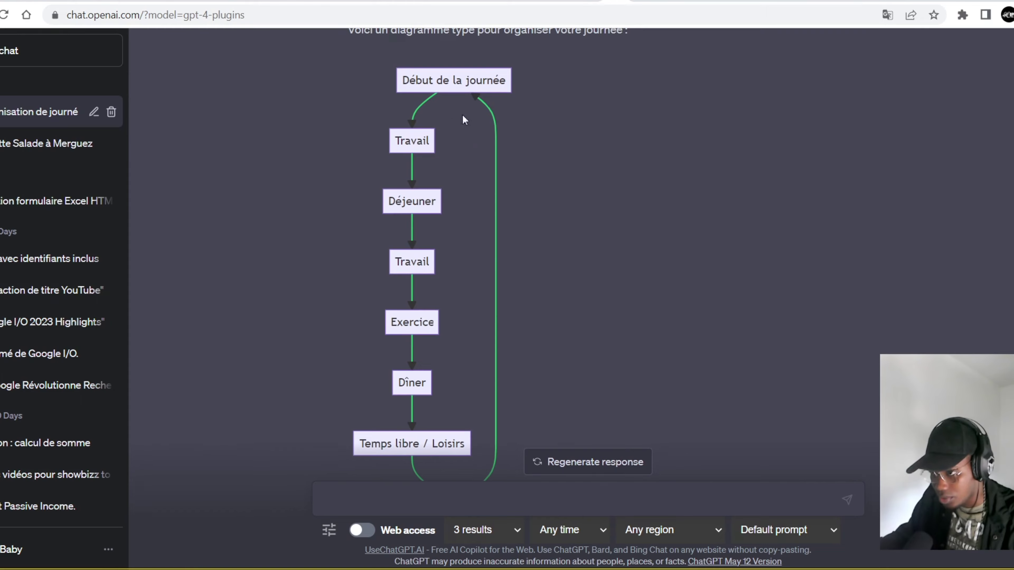
# Step: Review the completed answer from the original question through the diagram to the activity list and the online editing link
pyautogui.scroll(4, 439, 131)
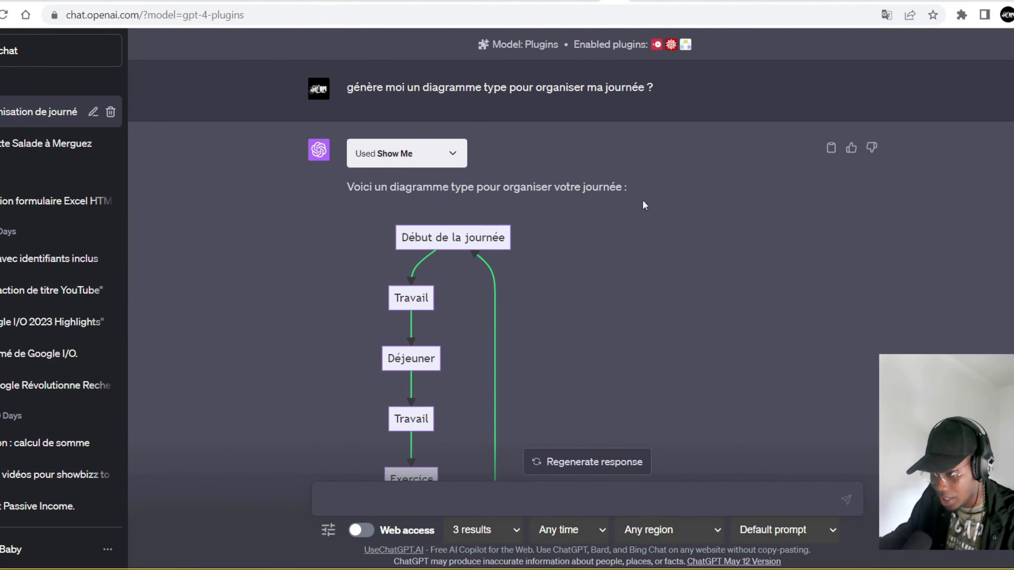
pyautogui.scroll(-5, 638, 206)
pyautogui.scroll(2, 629, 215)
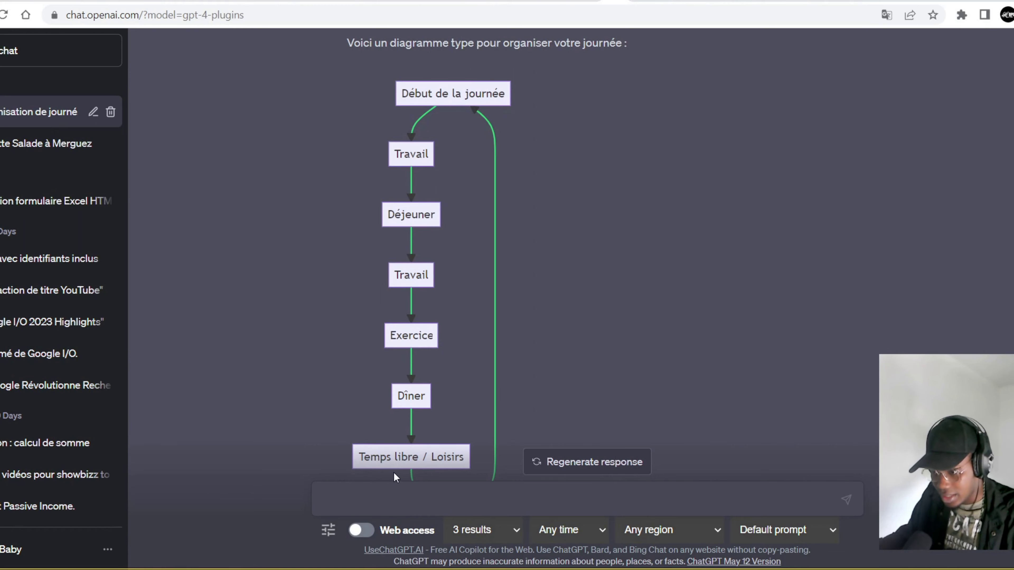
pyautogui.scroll(-3, 472, 459)
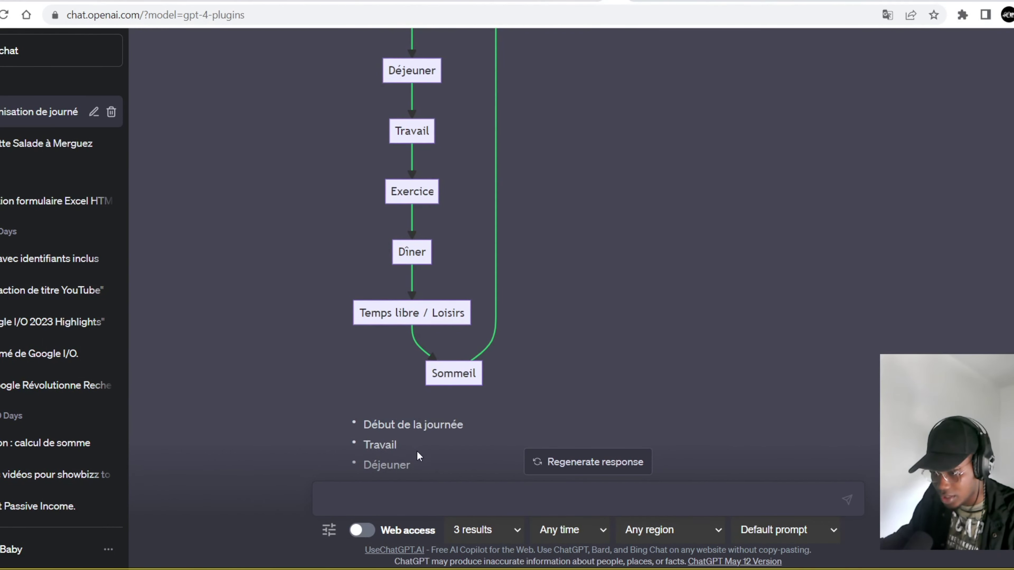
pyautogui.scroll(-6, 374, 419)
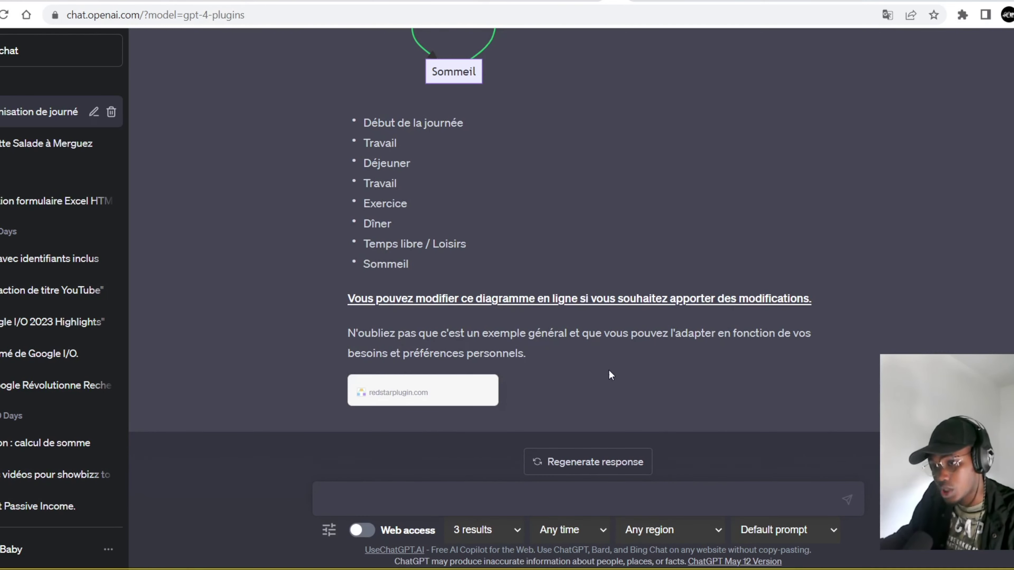
pyautogui.moveTo(608, 370); pyautogui.dragTo(344, 320)
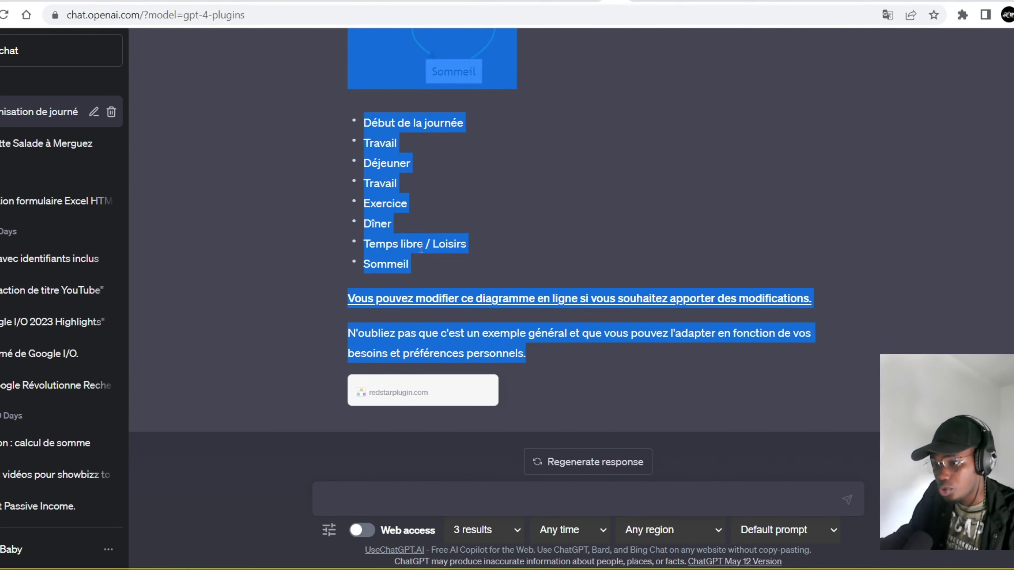
pyautogui.doubleClick(396, 262)
pyautogui.click(432, 262)
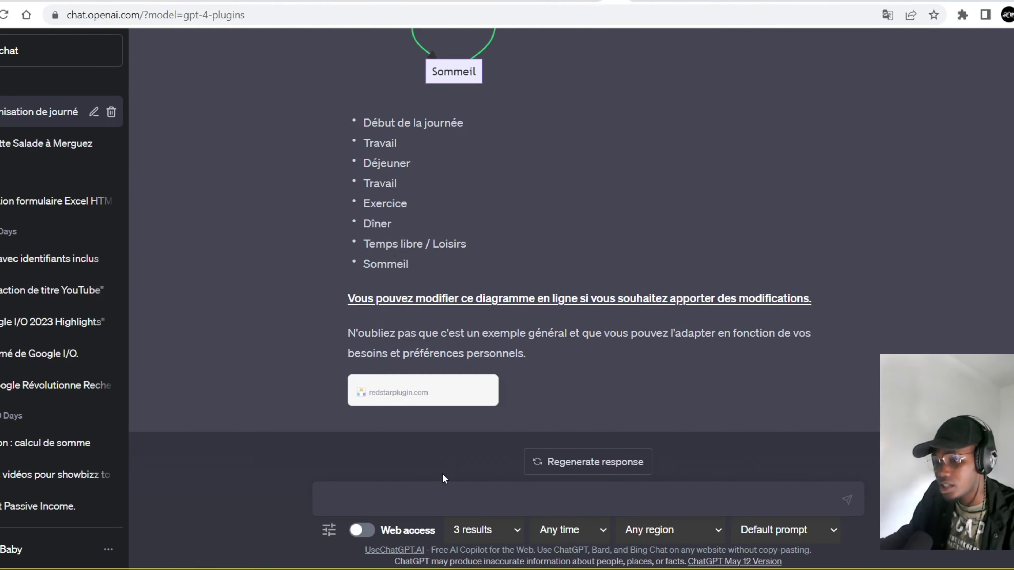
# Step: Send the follow-up prompt "Explique moi par un diagramme comment fonctionne les LLM (modèle de langage) ?"
pyautogui.click(439, 504)
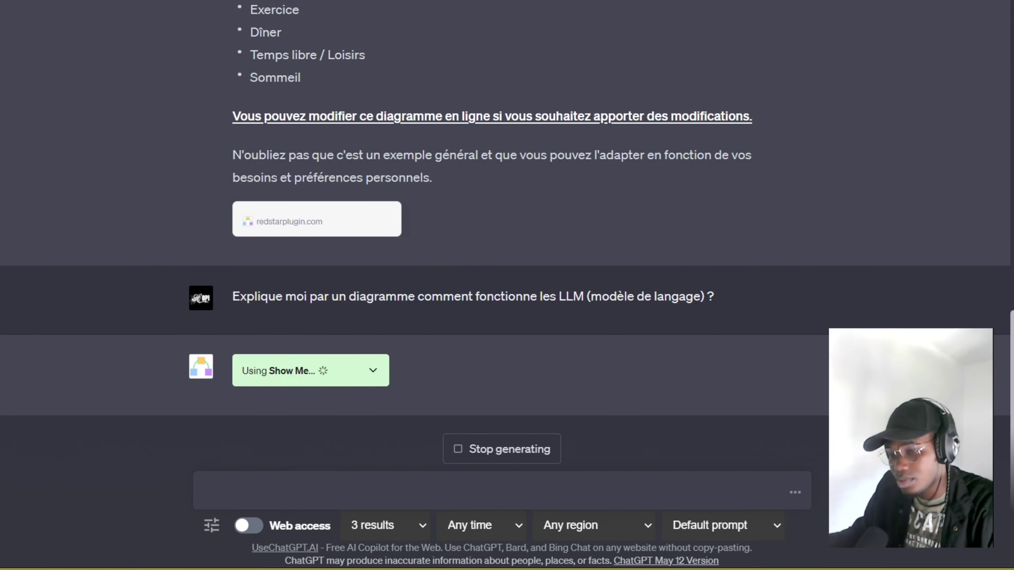
pyautogui.scroll(12, 507, 240)
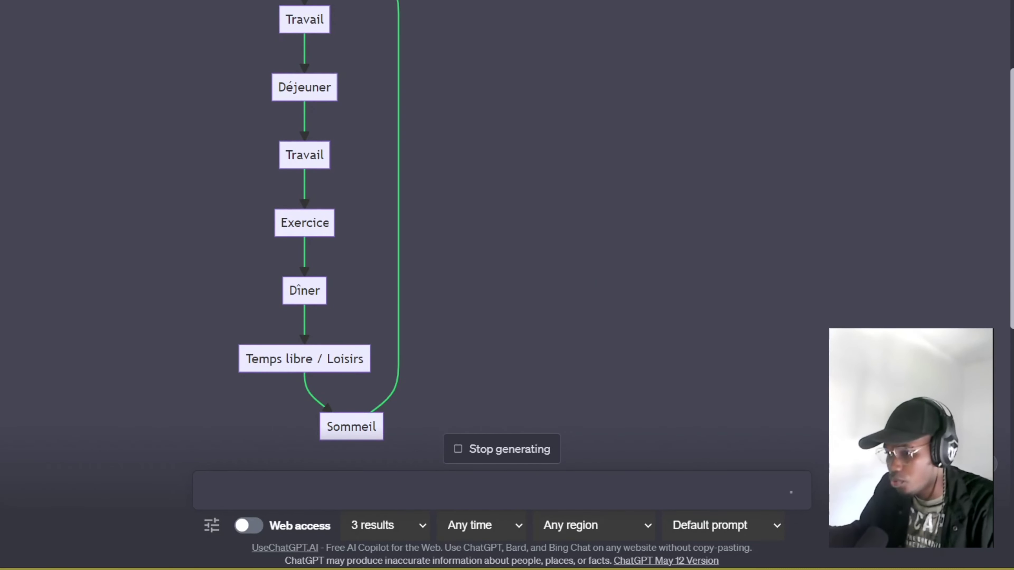
pyautogui.scroll(5, 736, 342)
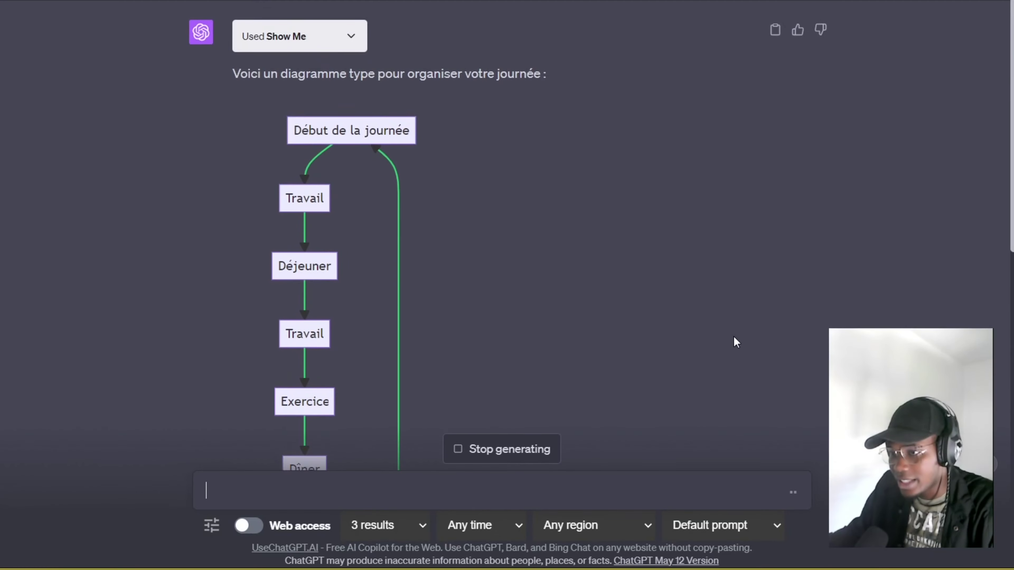
pyautogui.scroll(-15, 733, 337)
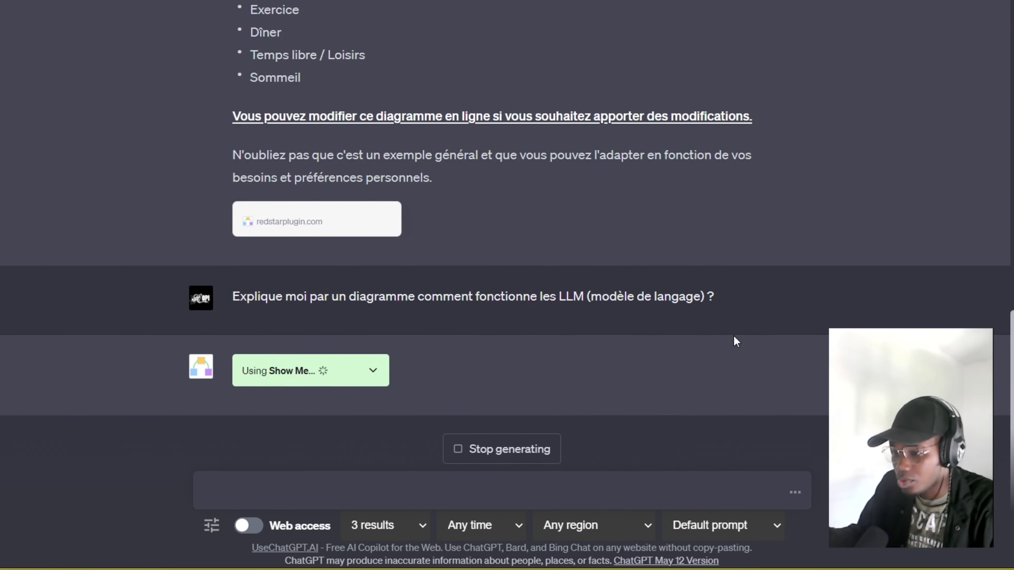
pyautogui.scroll(9, 735, 339)
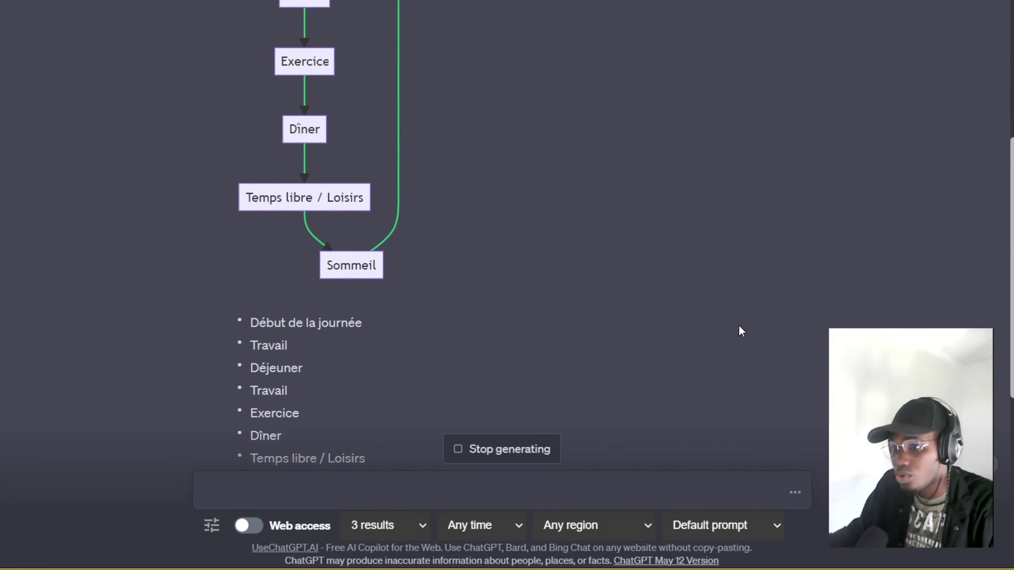
pyautogui.scroll(5, 741, 331)
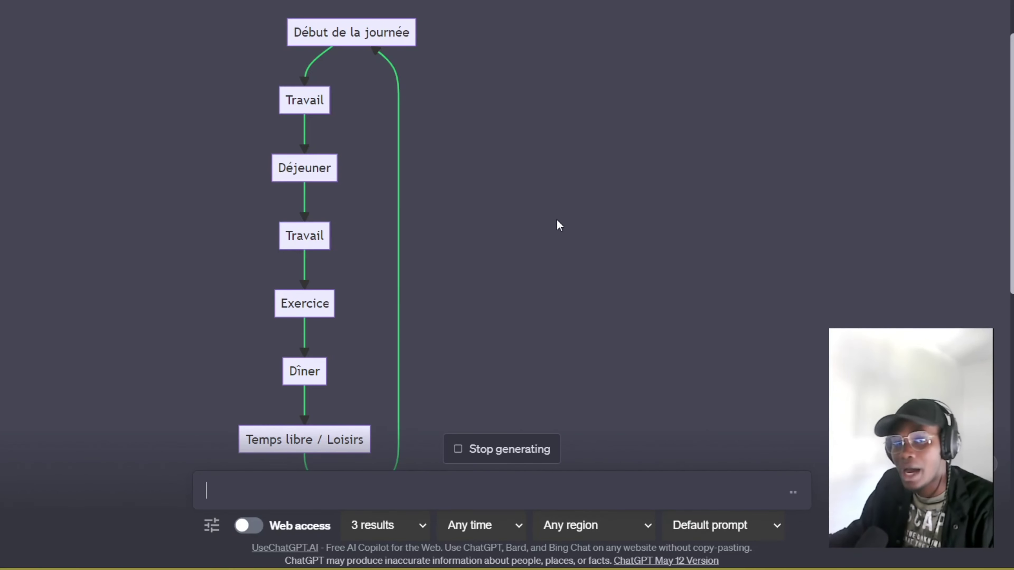
# Step: Check the progress of the new answer and re-examine the day-organisation diagram from its start to the Sommeil node
pyautogui.scroll(-14, 644, 219)
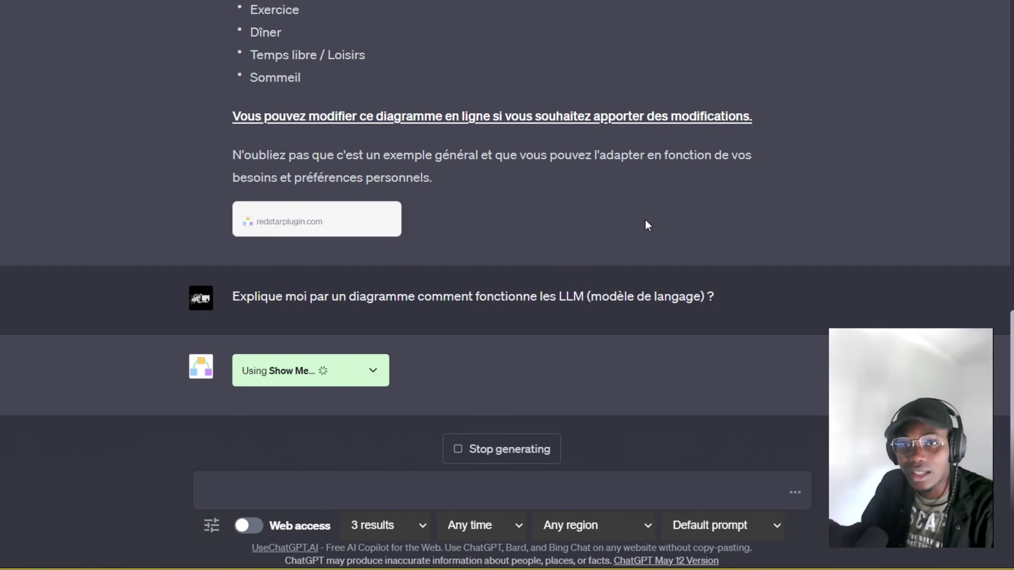
pyautogui.scroll(12, 652, 210)
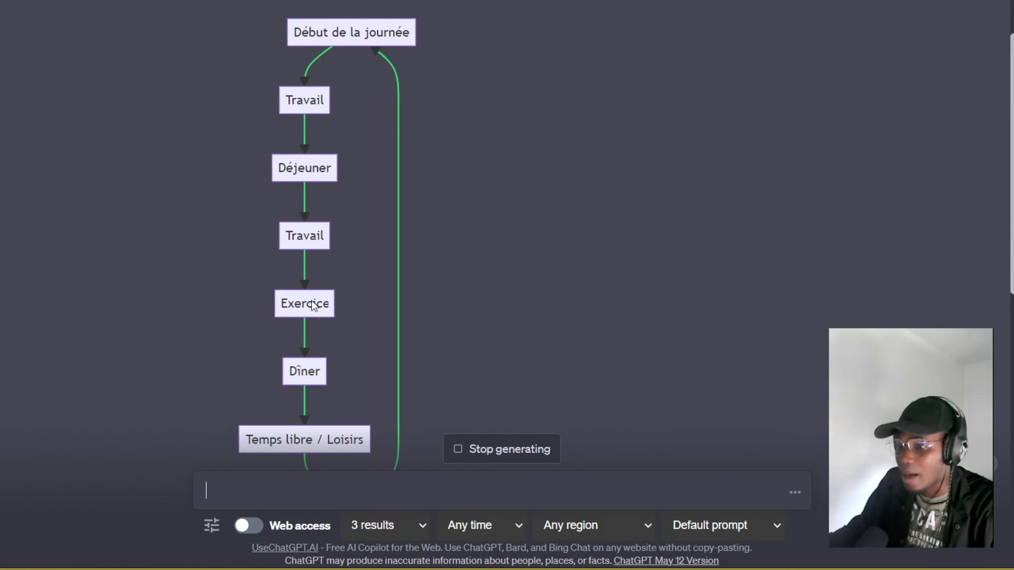
pyautogui.scroll(-4, 325, 463)
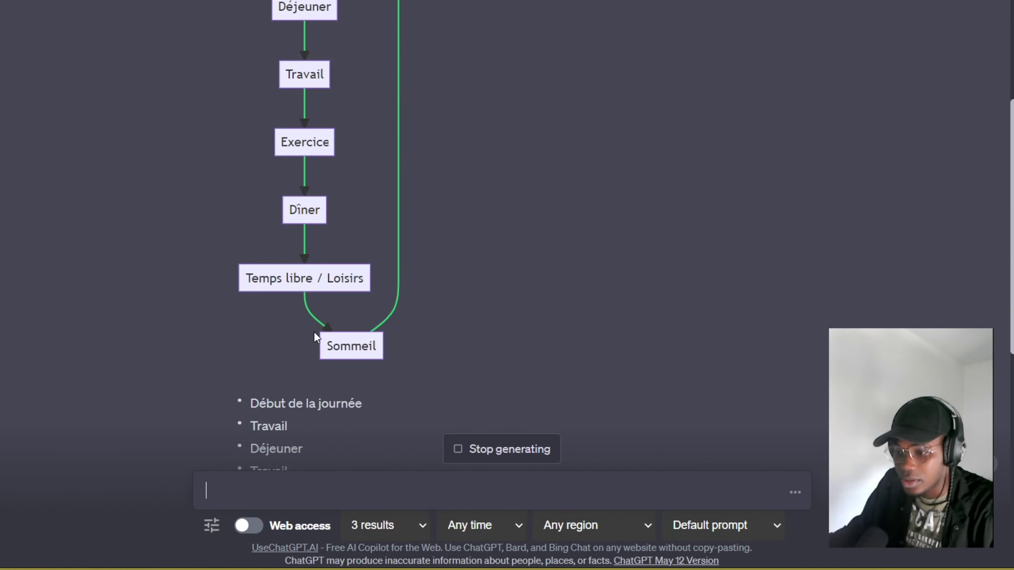
pyautogui.scroll(4, 341, 349)
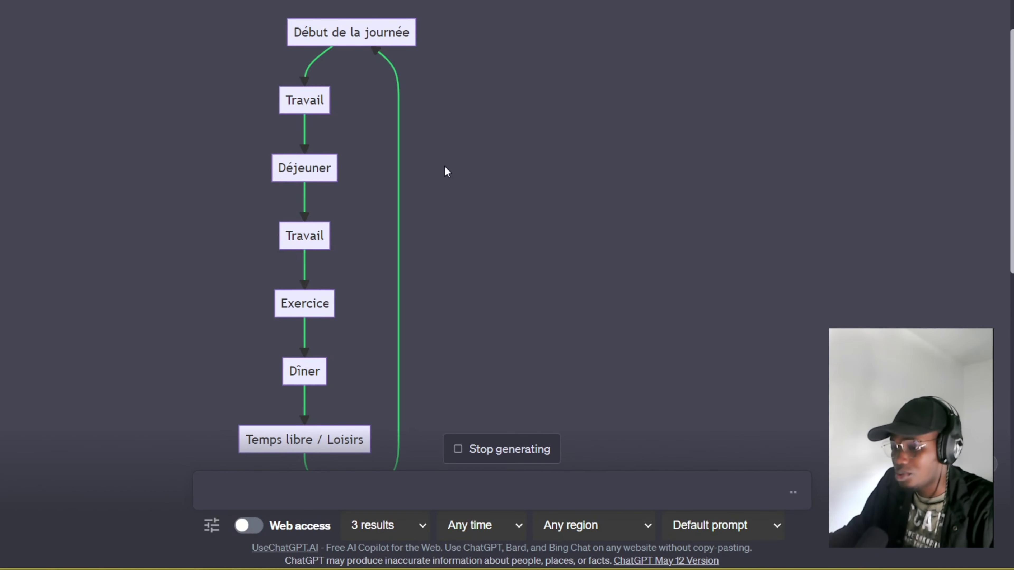
# Step: Examine the language model diagram from Input Text to Output Text, the numbered explanation beneath it and the online editing link
pyautogui.scroll(-18, 457, 157)
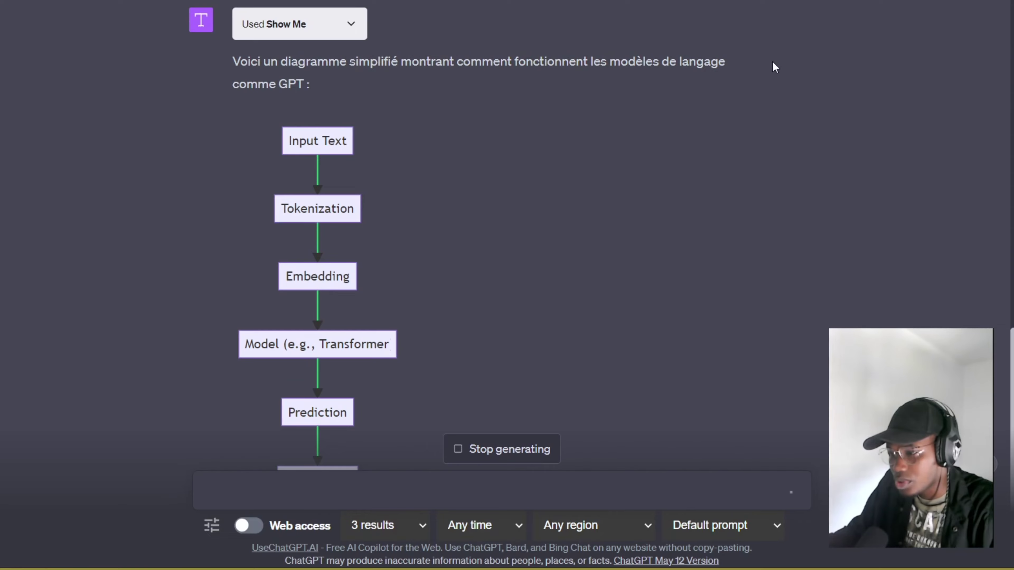
pyautogui.scroll(6, 746, 99)
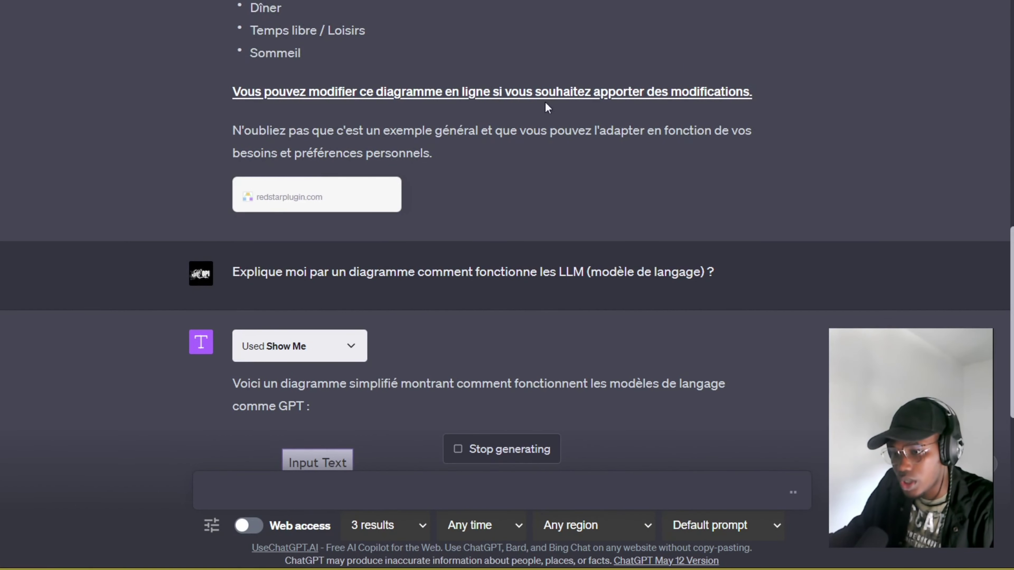
pyautogui.scroll(-6, 559, 240)
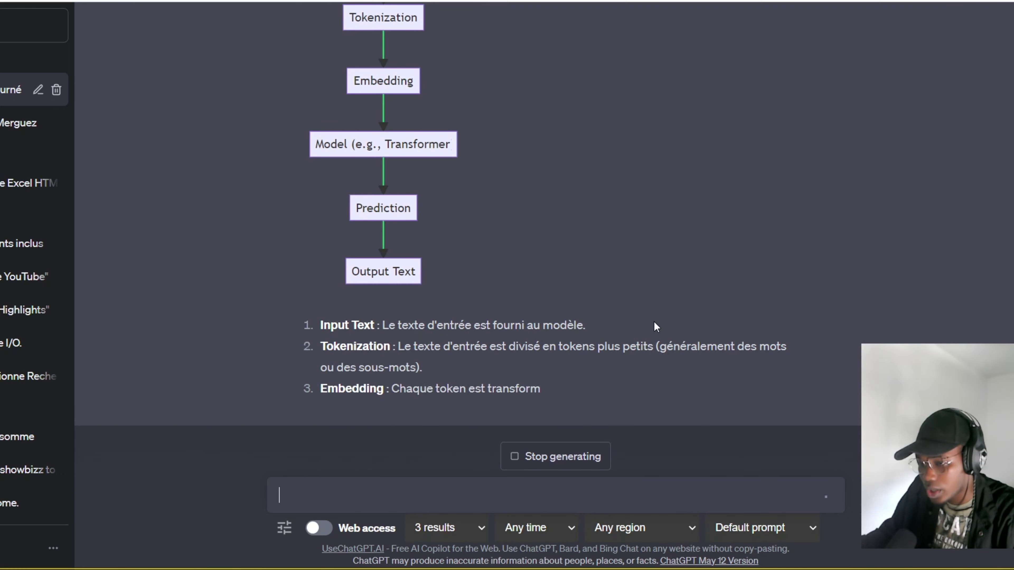
pyautogui.scroll(5, 654, 322)
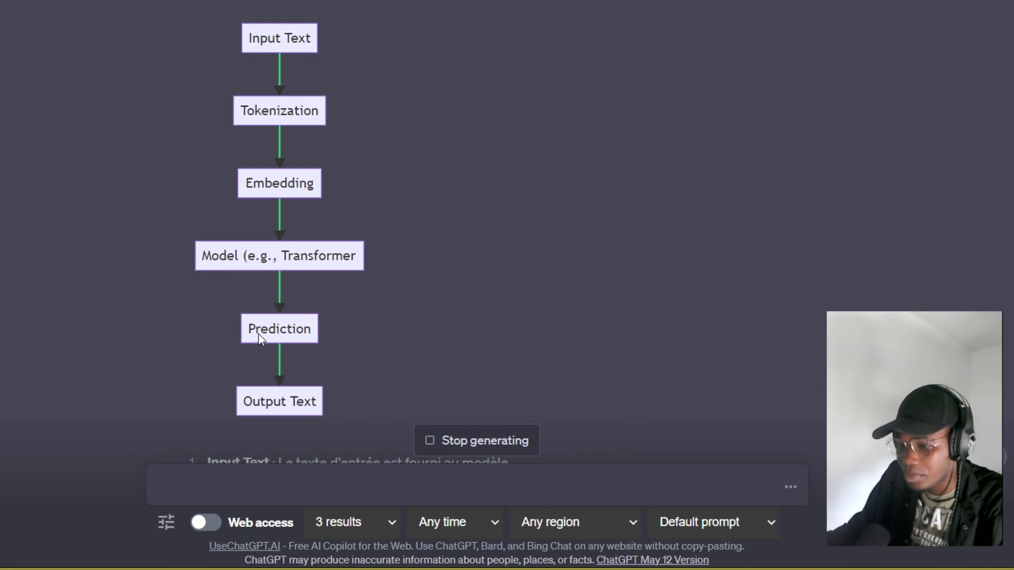
pyautogui.scroll(-8, 406, 334)
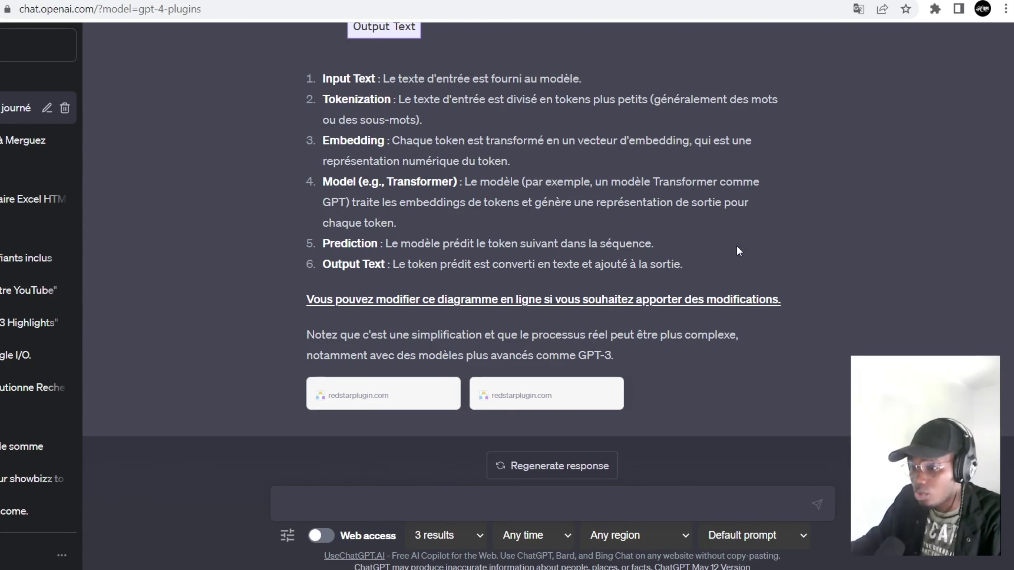
pyautogui.scroll(3, 684, 254)
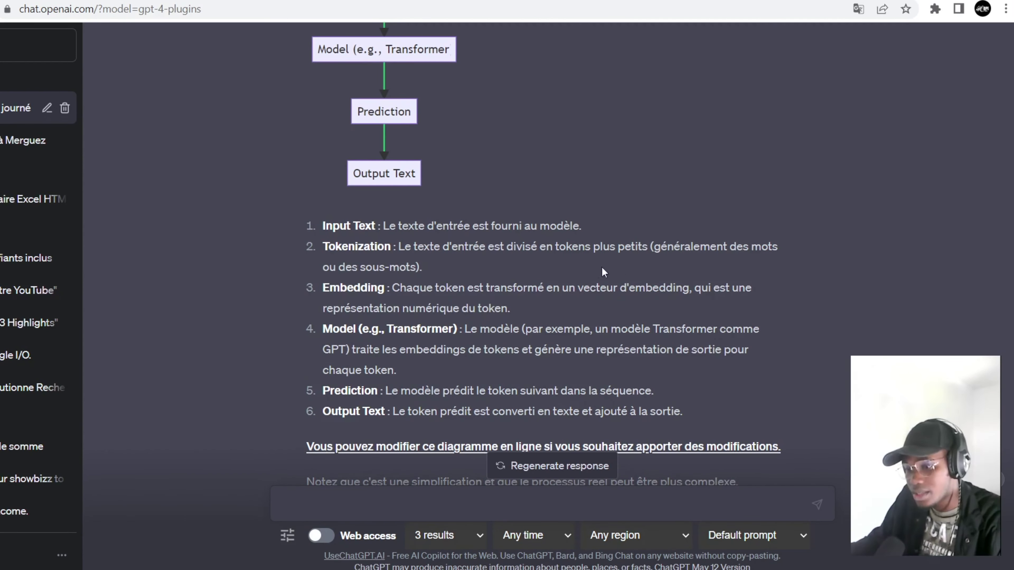
pyautogui.scroll(-3, 555, 286)
pyautogui.moveTo(772, 259); pyautogui.dragTo(318, 81)
pyautogui.click(401, 103)
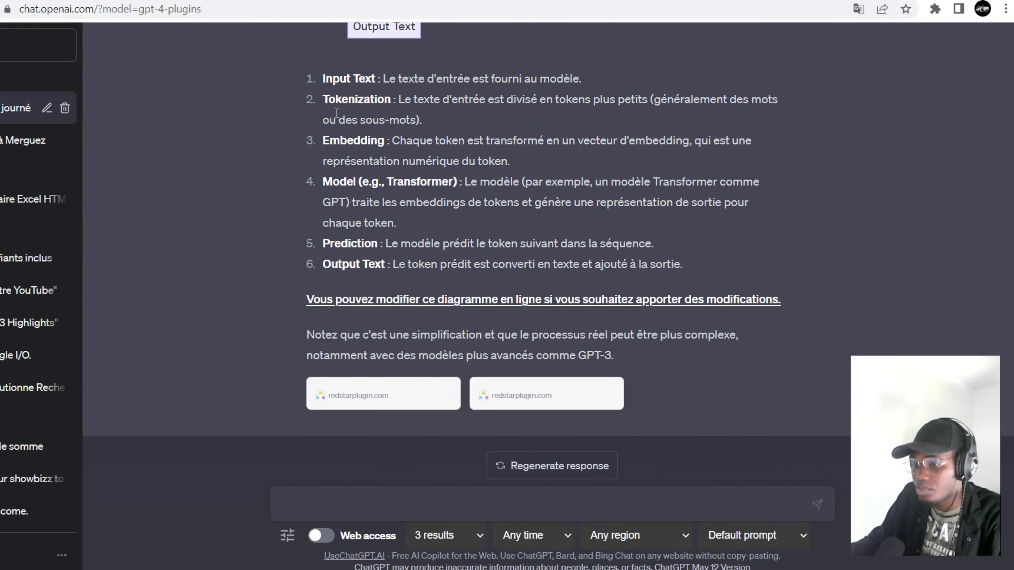
pyautogui.scroll(3, 798, 213)
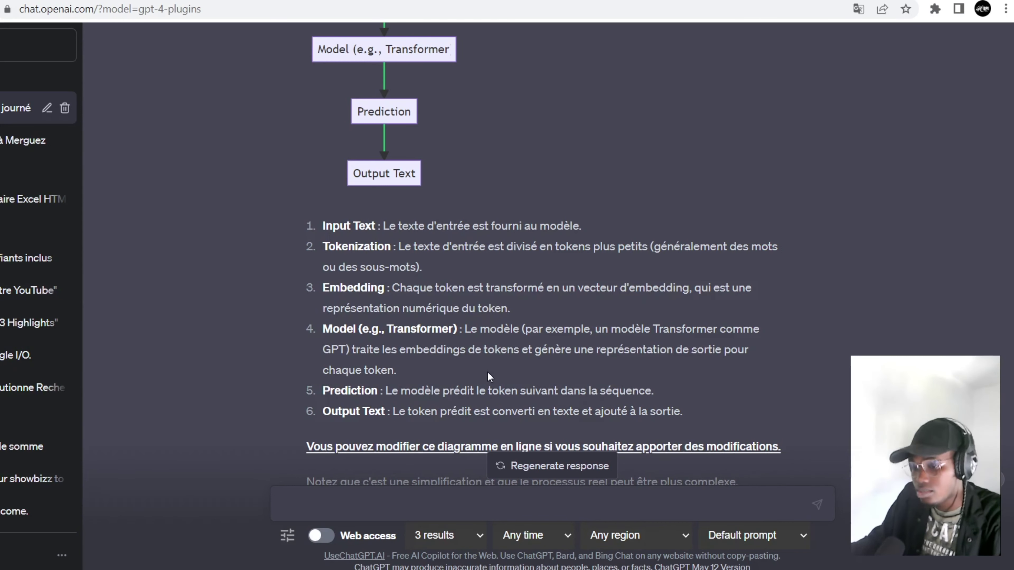
pyautogui.scroll(-3, 487, 372)
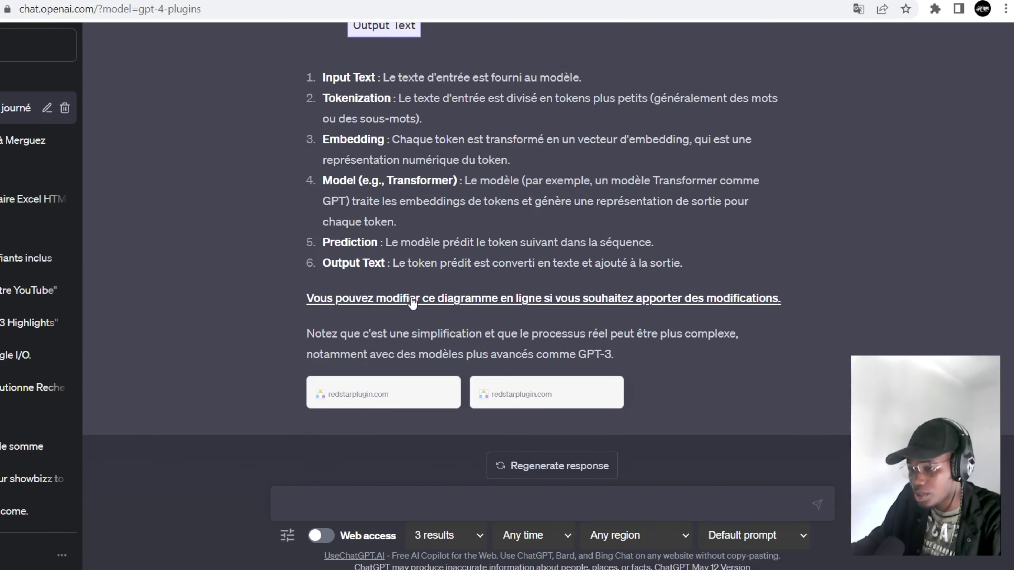
# Step: Open the language model diagram in Mermaid Live Editor and duplicate the code line P --> O["Output Text"] directly beneath the original
pyautogui.click(498, 302)
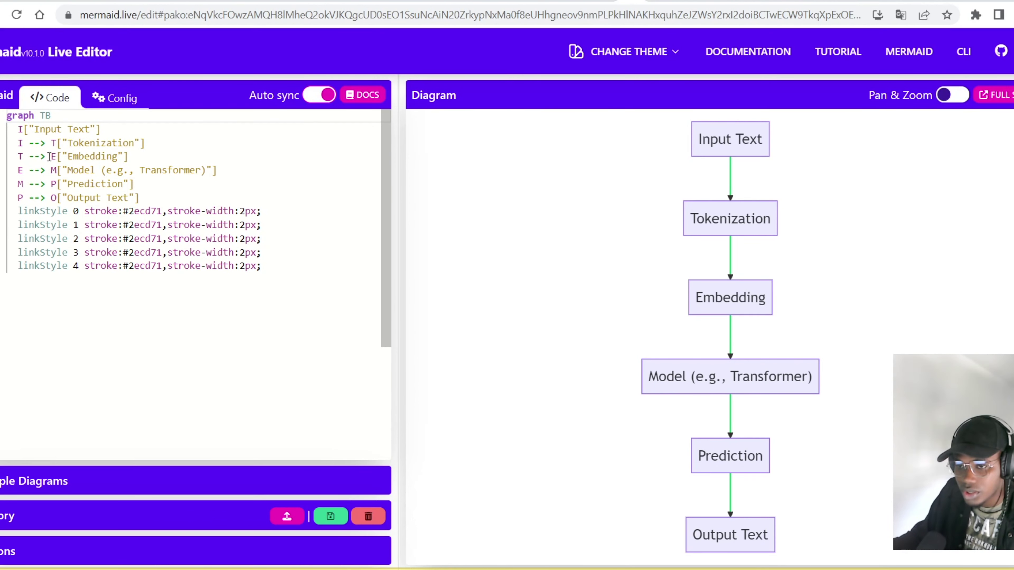
pyautogui.tripleClick(161, 197)
pyautogui.hotkey('ctrl', 'c')
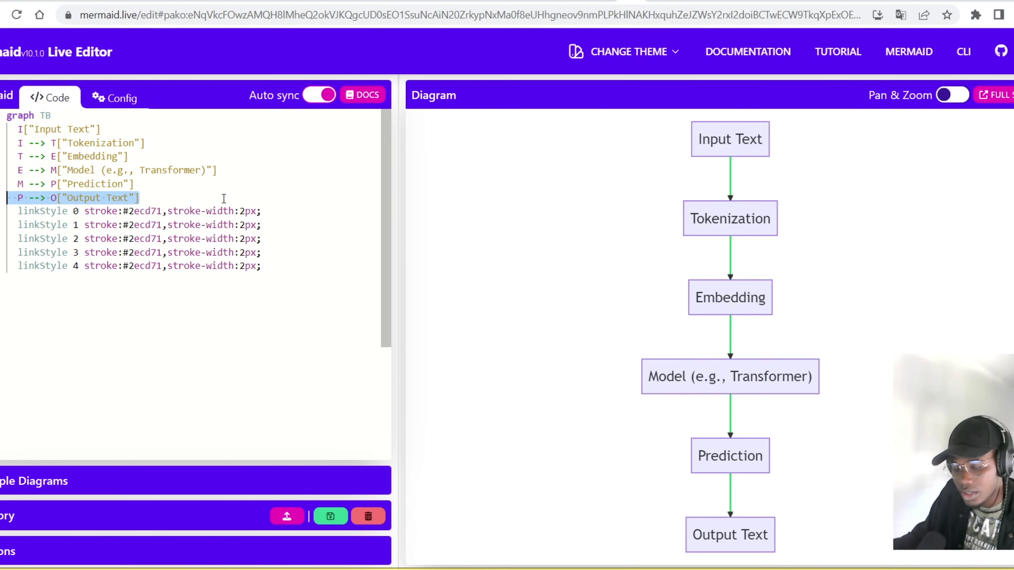
pyautogui.click(161, 197)
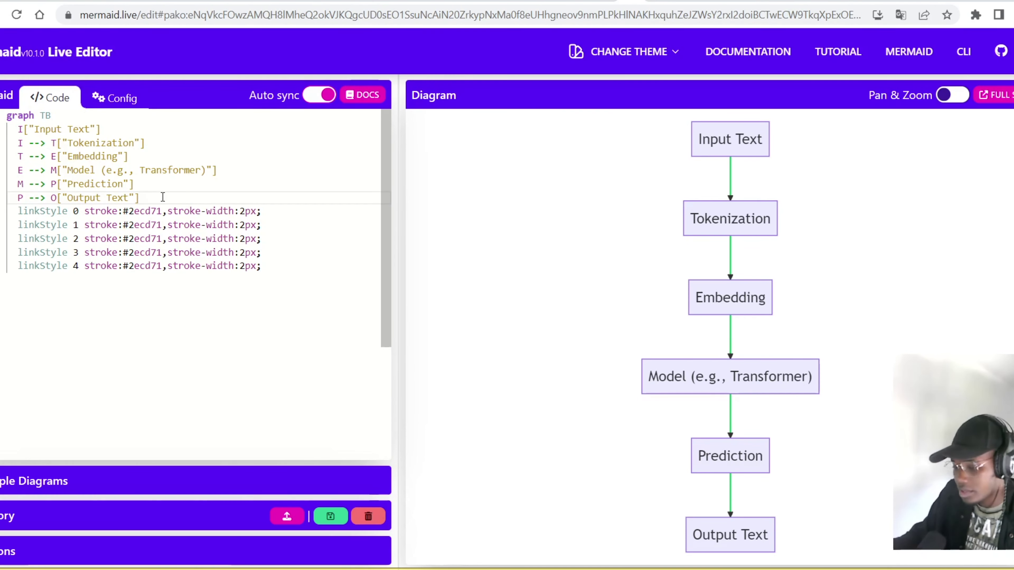
pyautogui.press('Return')
pyautogui.hotkey('ctrl', 'v')
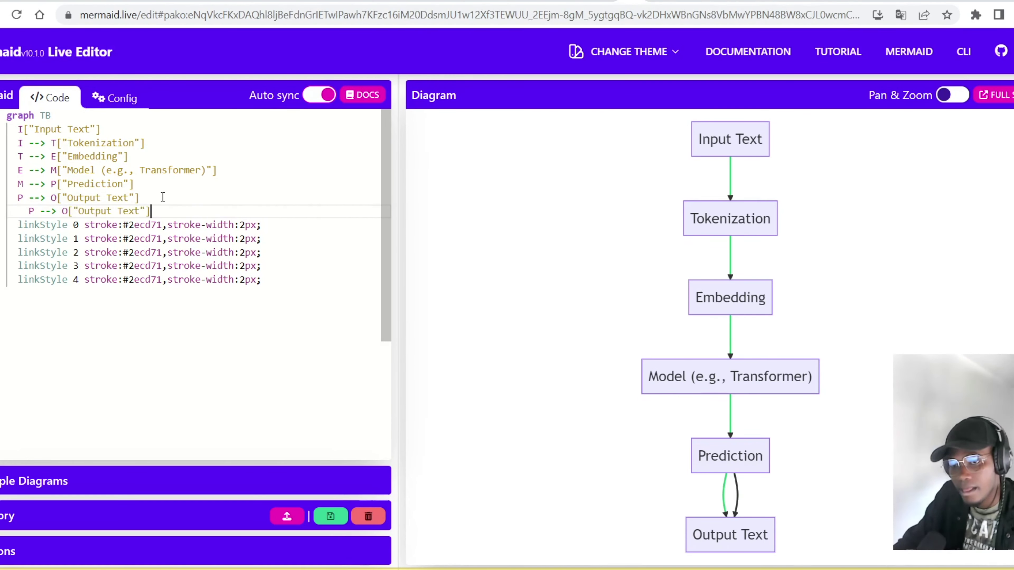
# Step: Align the indentation of the duplicated Output Text line with the code lines above it
pyautogui.press('Left')
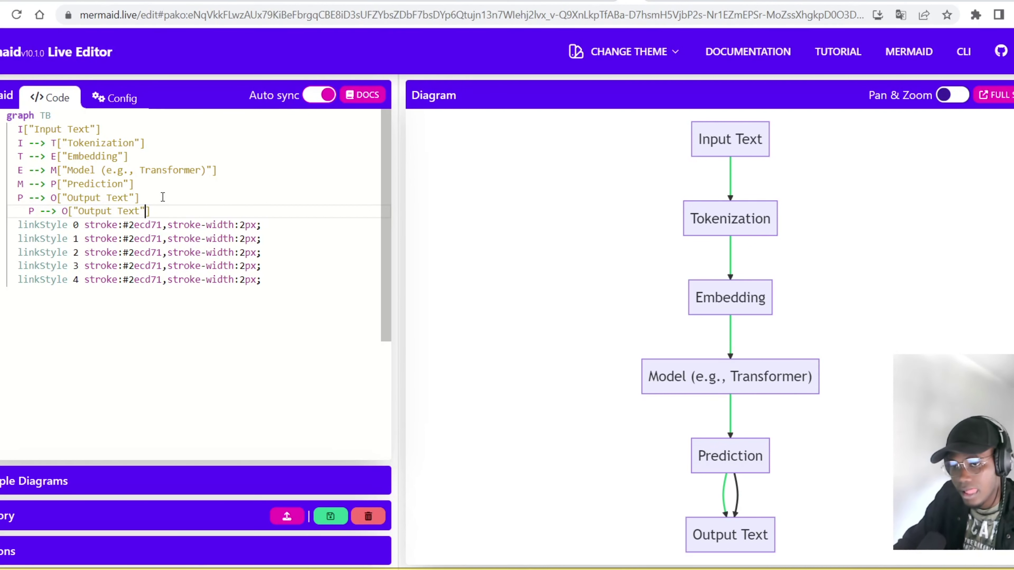
pyautogui.press('Left')
pyautogui.press('BackSpace')
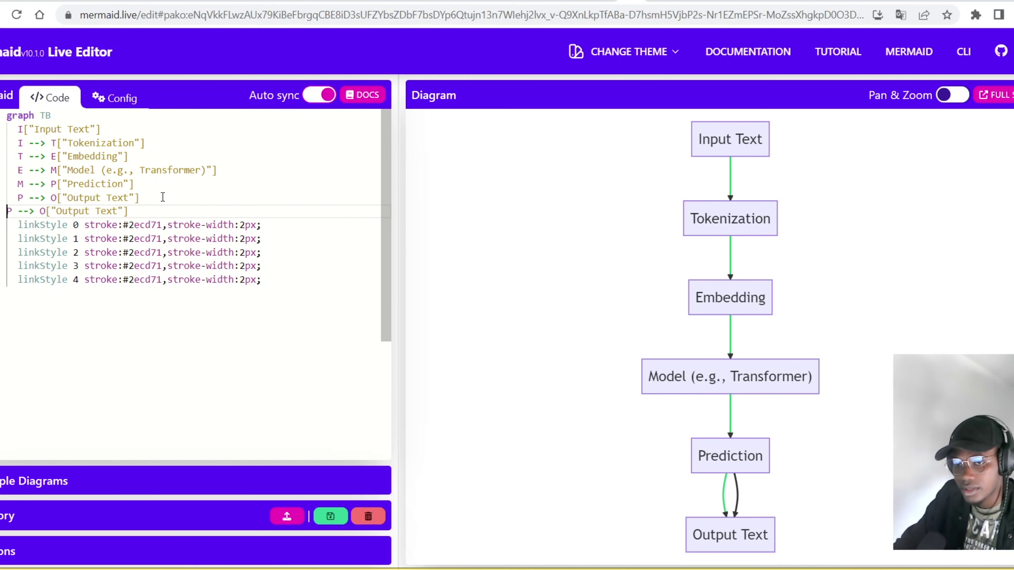
pyautogui.press('BackSpace')
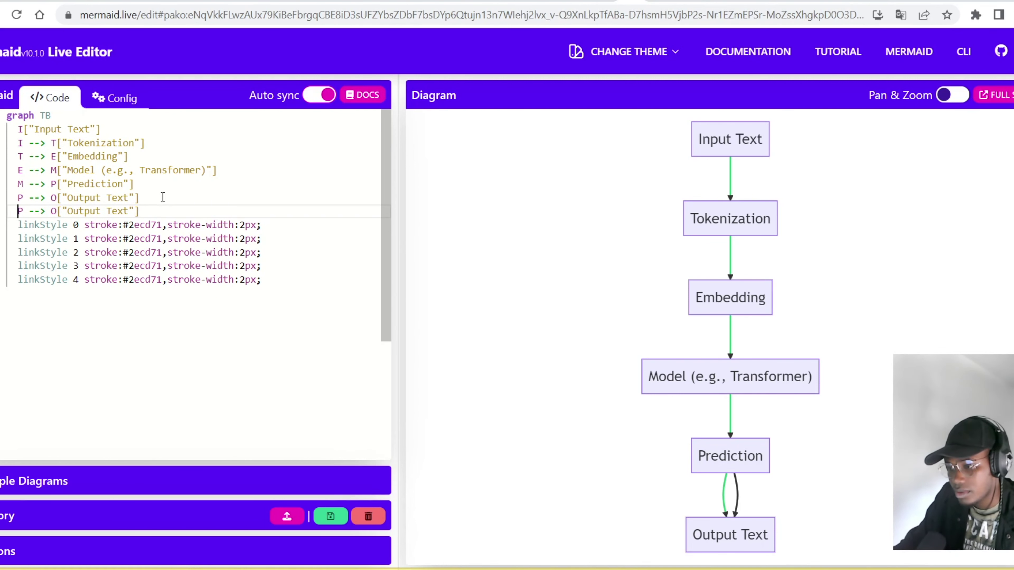
# Step: Change the label in the duplicated line to "Output Final"
pyautogui.press('Right')
pyautogui.press('Right')
pyautogui.press('Right')
pyautogui.press('Right')
pyautogui.press('Right')
pyautogui.press('Right')
pyautogui.press('Right')
pyautogui.press('Right')
pyautogui.press('Right')
pyautogui.press('Right')
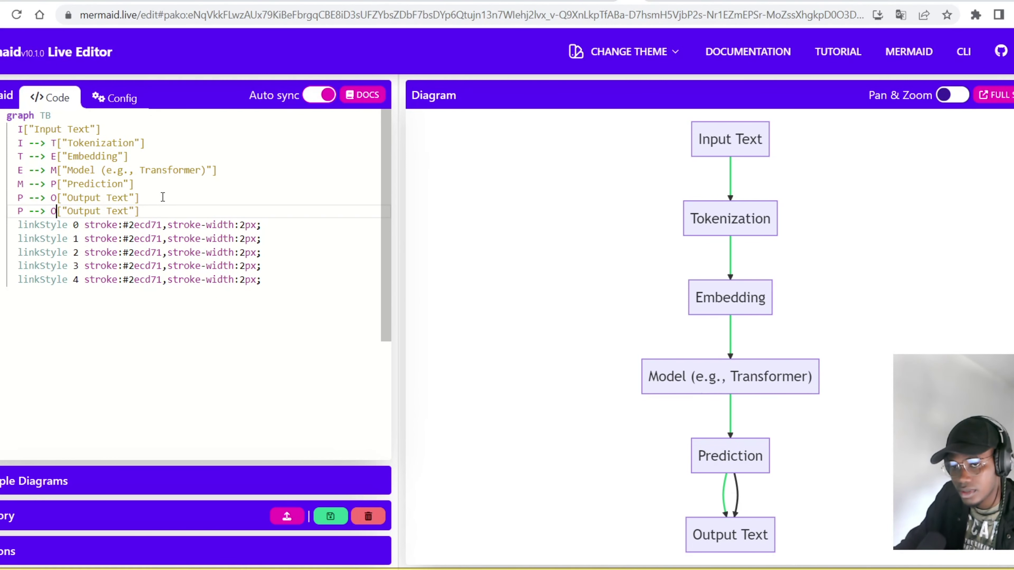
pyautogui.press('Right')
pyautogui.press('Right')
pyautogui.press('Right')
pyautogui.press('Right')
pyautogui.press('Right')
pyautogui.press('Right')
pyautogui.press('Right')
pyautogui.press('Right')
pyautogui.press('Right')
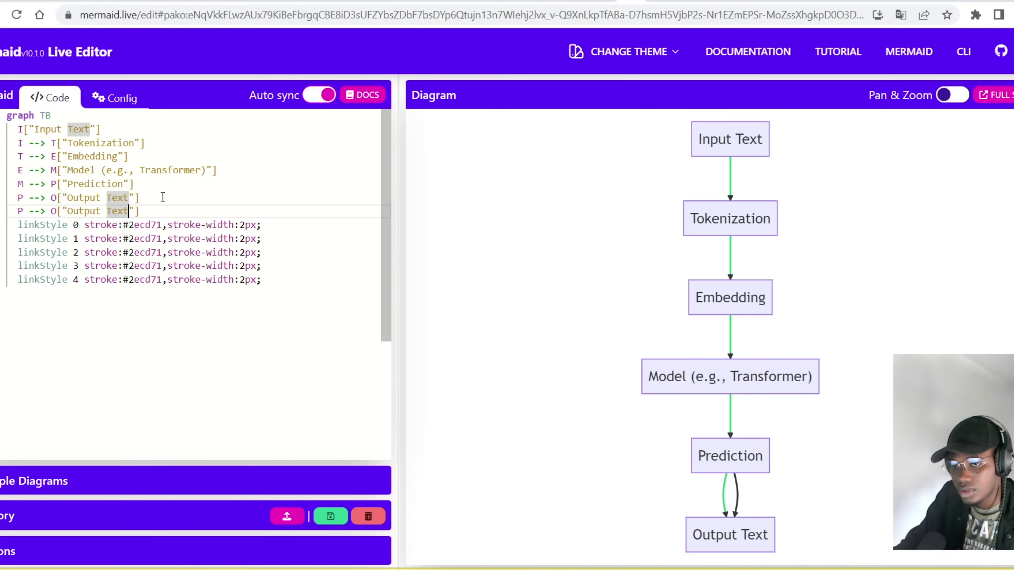
pyautogui.hotkey('ctrl', 'd')
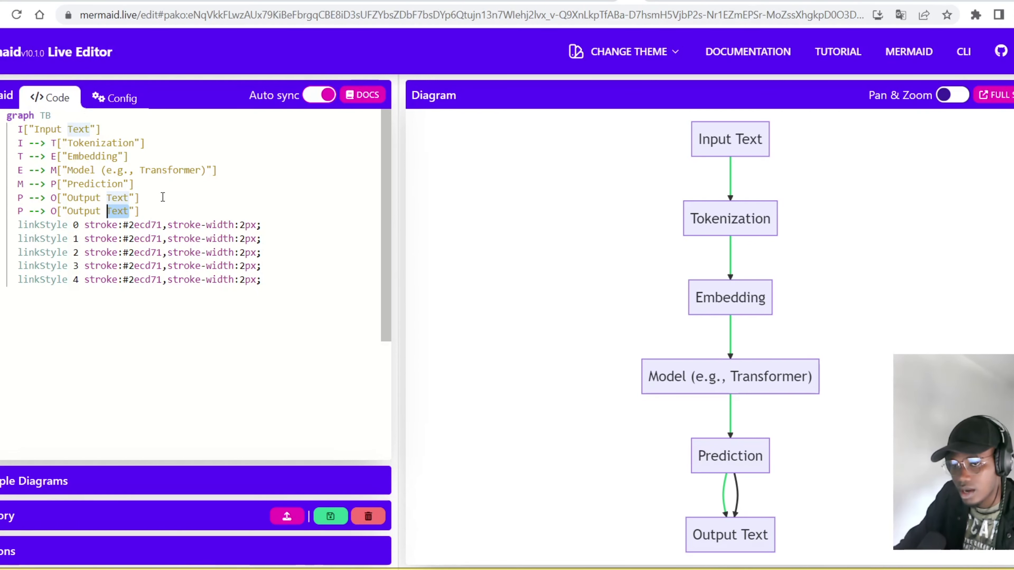
pyautogui.write('Final')
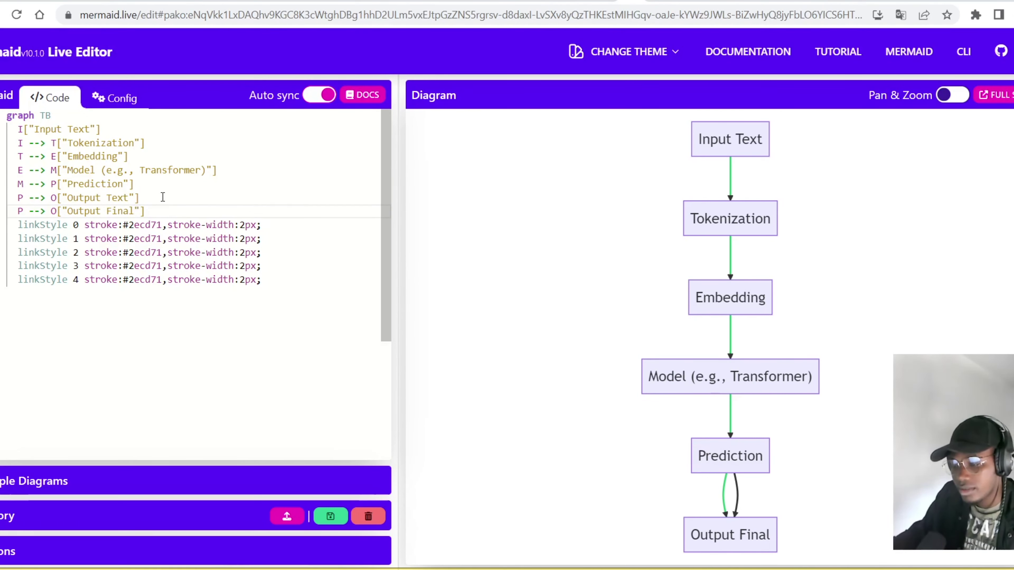